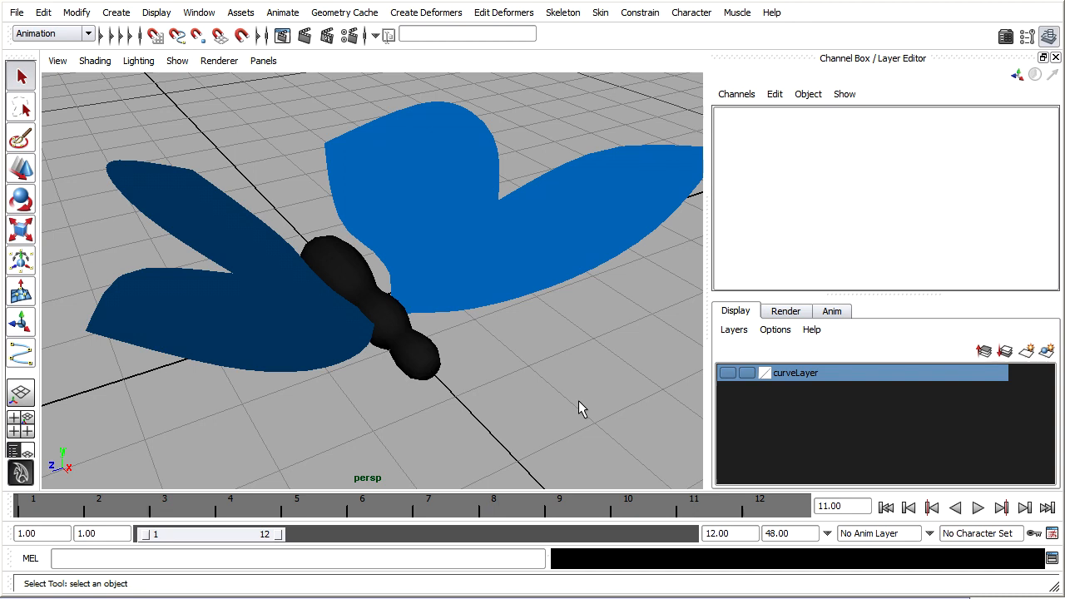
Step: Select the butterfly's black body mesh in the viewport
{"action": "left_click", "coordinate": [423, 348]}
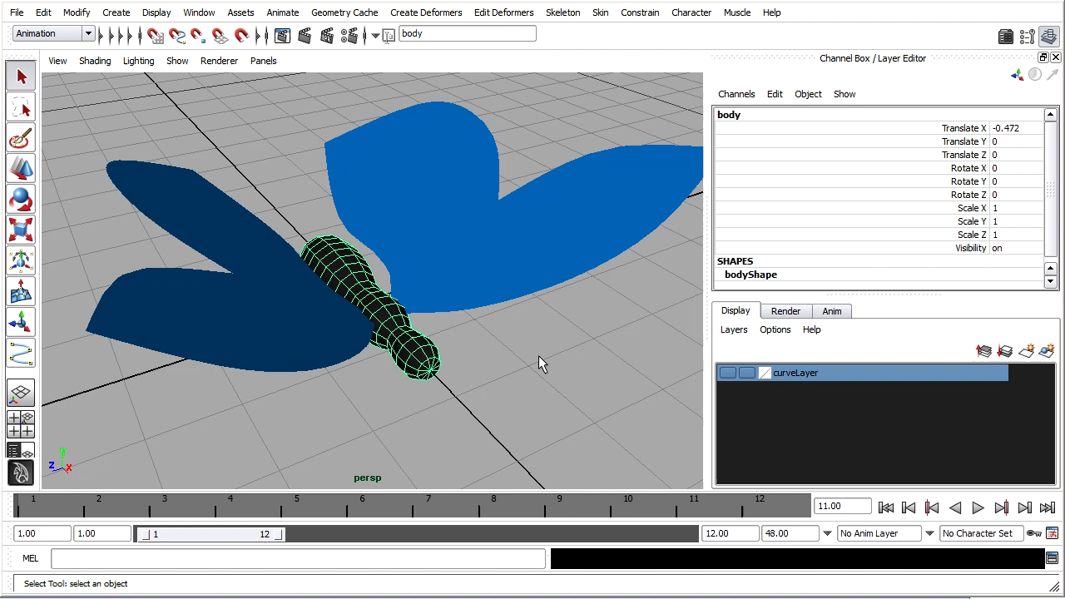
Step: Parent wingLeft and wingRight under the body, then select the body alone
{"action": "left_click", "coordinate": [571, 192]}
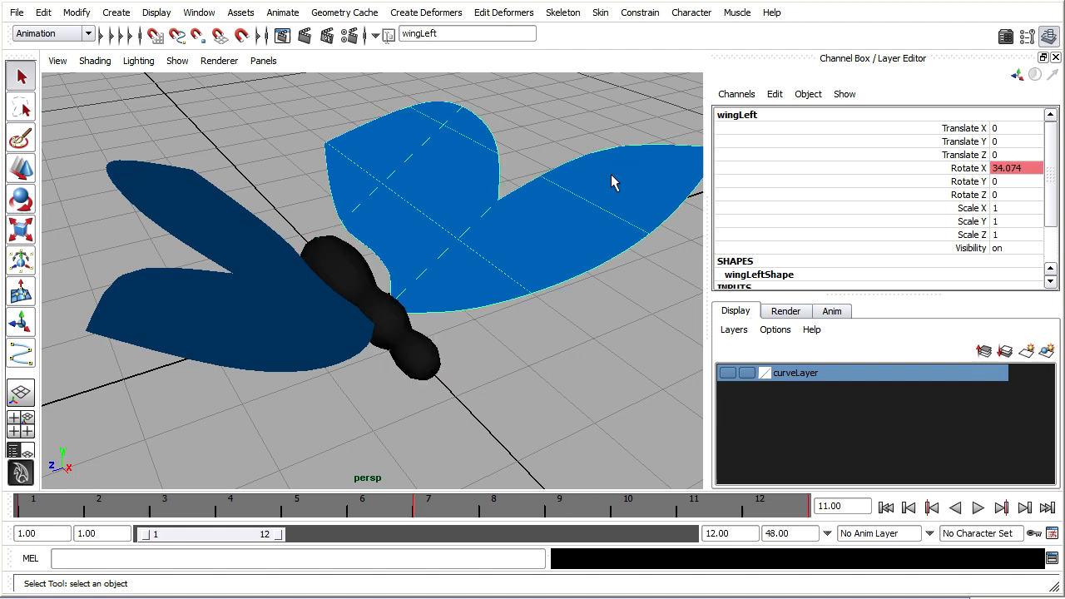
{"action": "left_click", "coordinate": [198, 308], "text": "shift"}
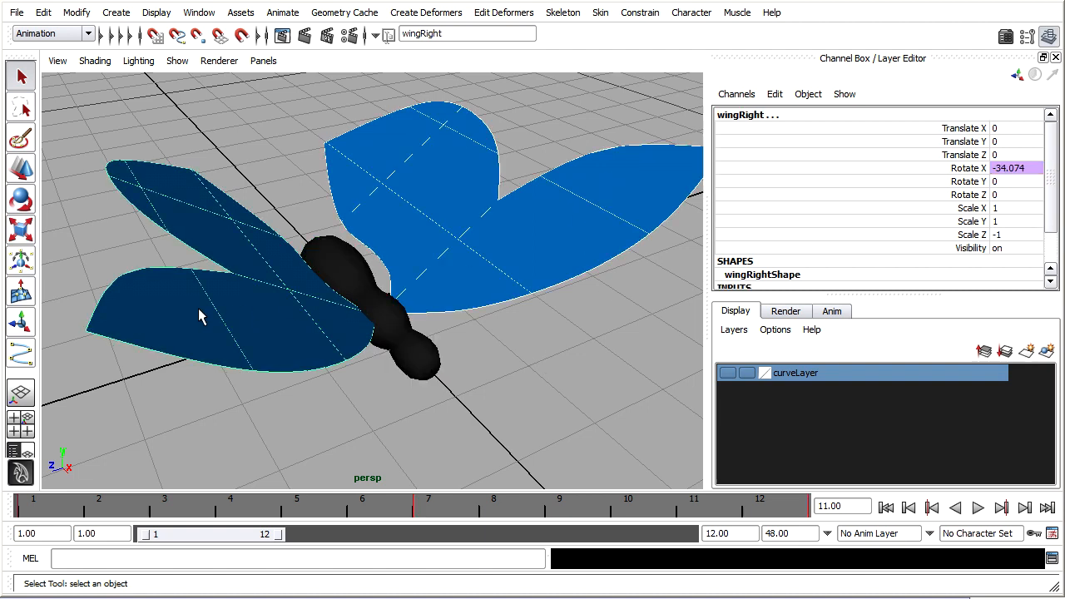
{"action": "left_click", "coordinate": [415, 352]}
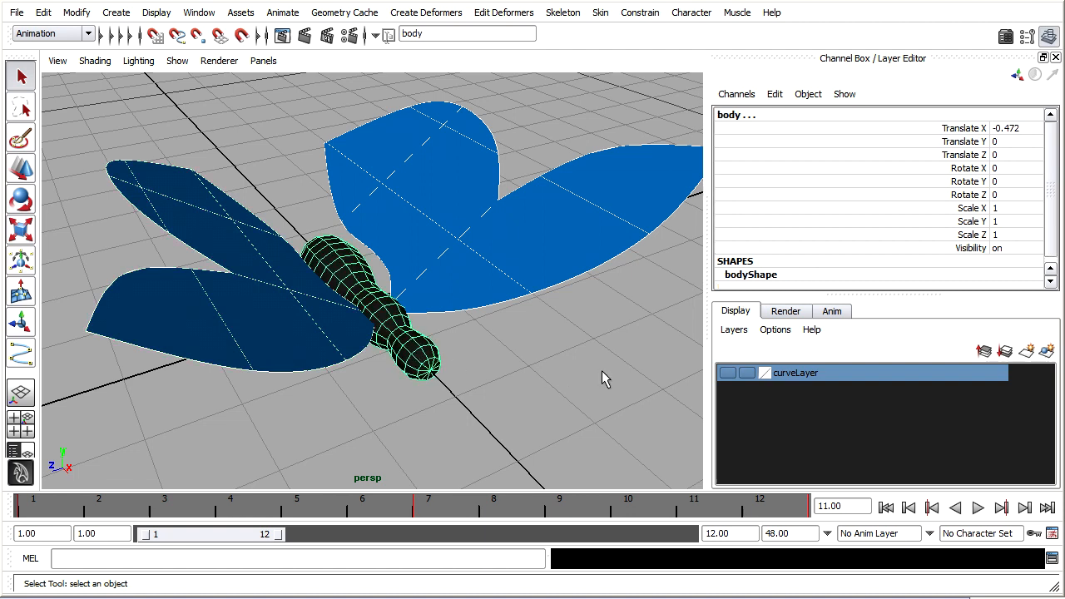
{"action": "key", "text": "z"}
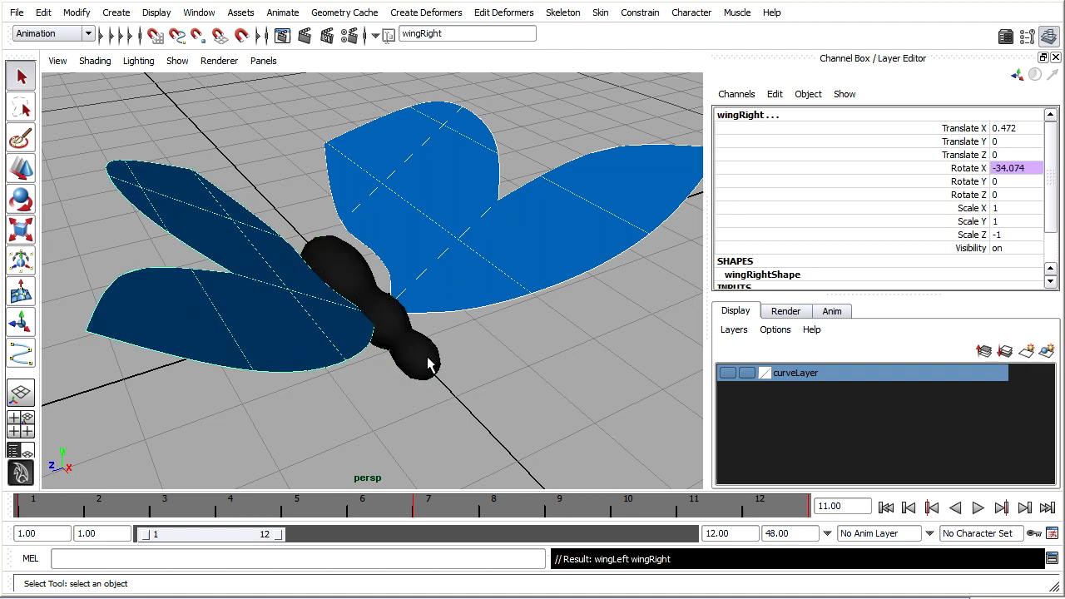
{"action": "left_click", "coordinate": [427, 363]}
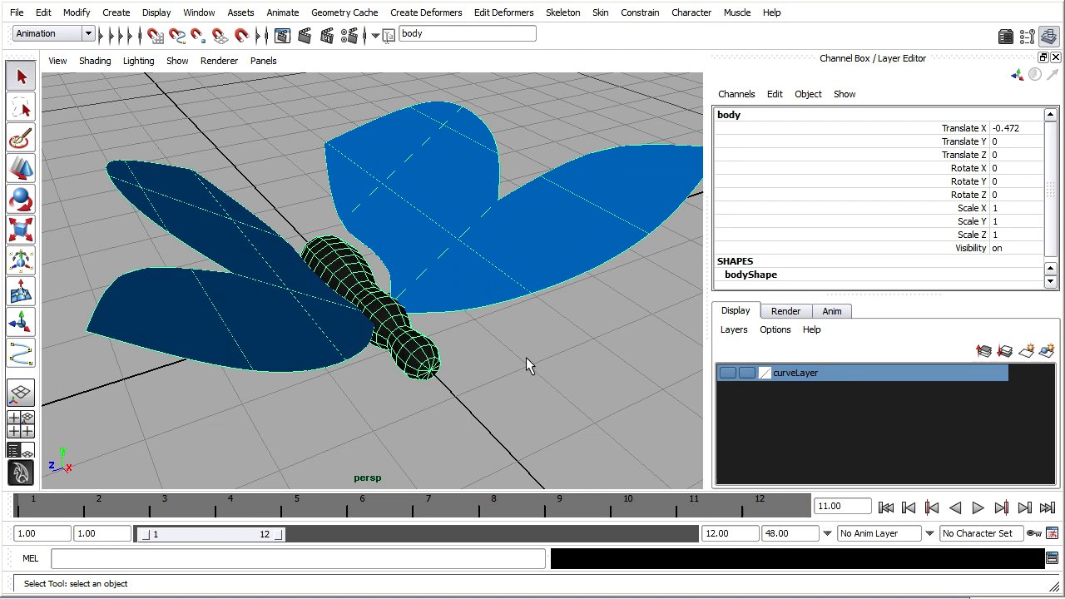
Step: Confirm in the Outliner that both wings sit under body, then minimize it
{"action": "left_click", "coordinate": [198, 12]}
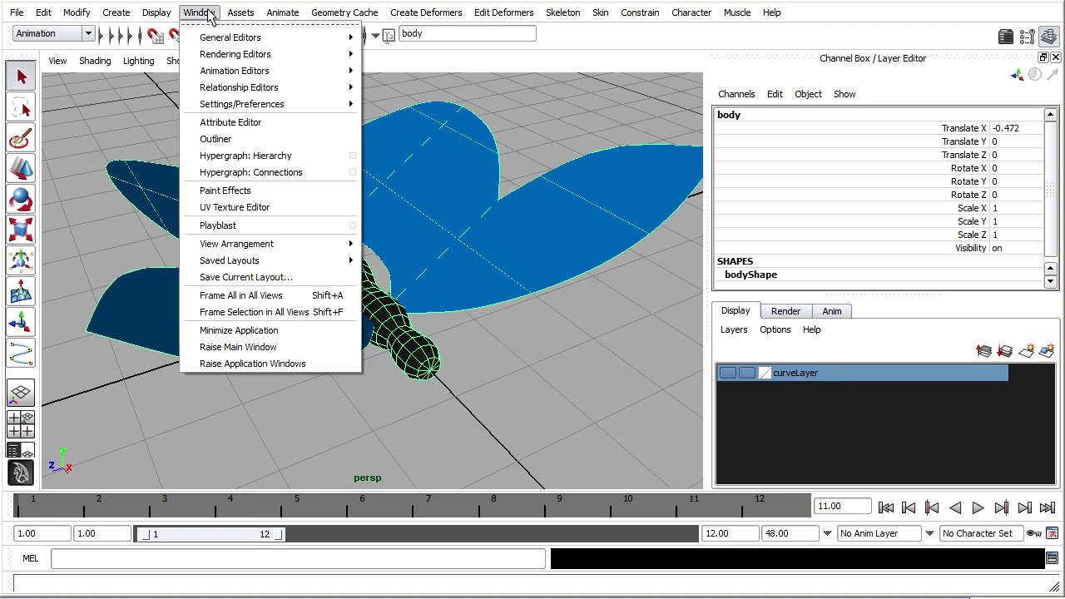
{"action": "left_click", "coordinate": [215, 139]}
{"action": "left_click", "coordinate": [72, 237]}
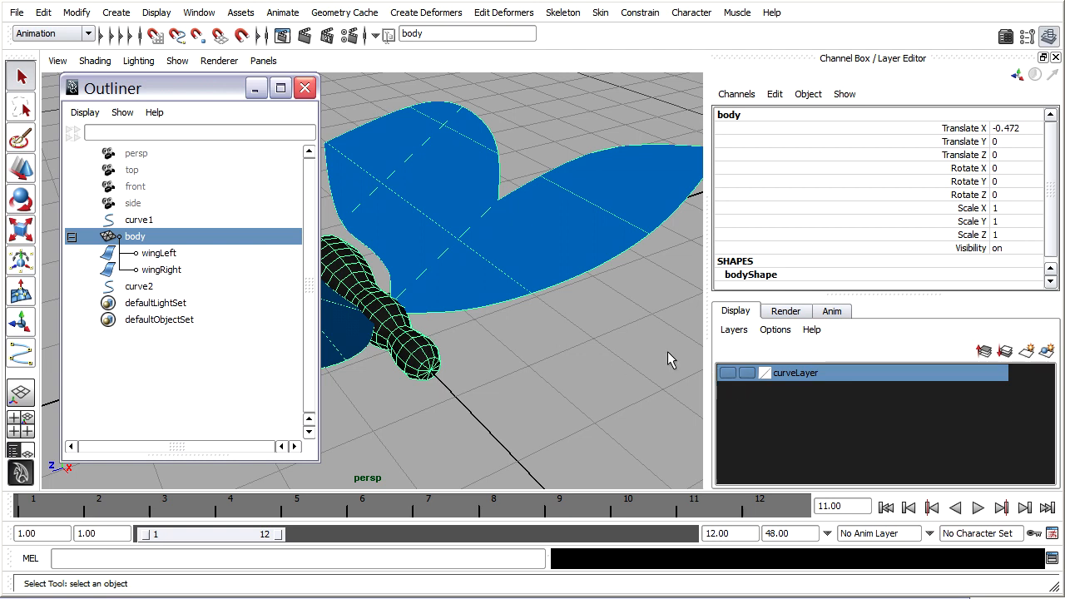
{"action": "left_click", "coordinate": [257, 89]}
Step: Play and stop the wing flapping animation, keeping the Animation menu set
{"action": "left_click", "coordinate": [977, 508]}
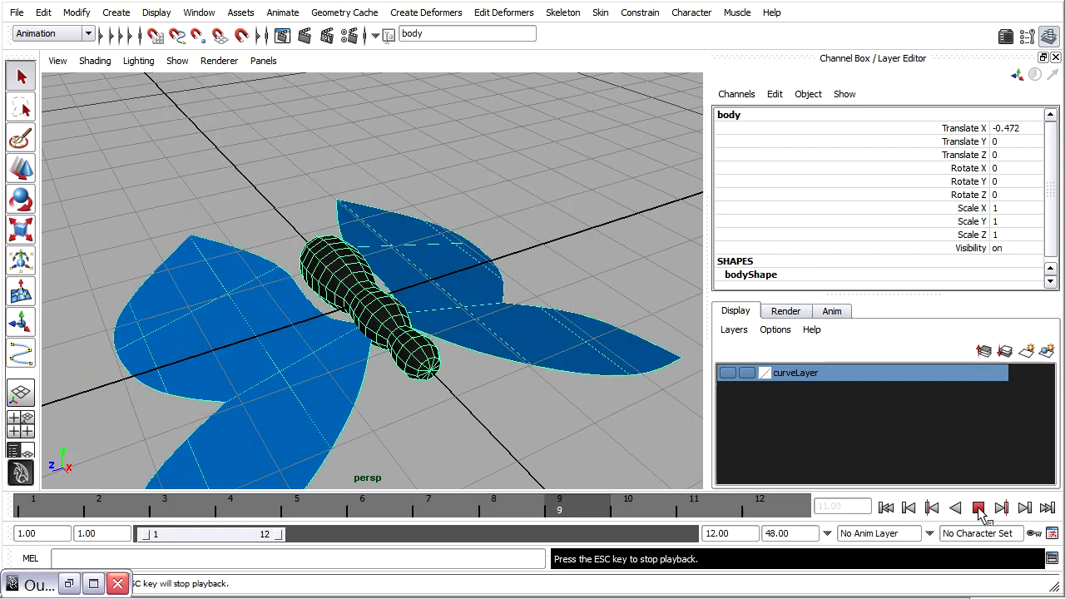
{"action": "left_click", "coordinate": [979, 508]}
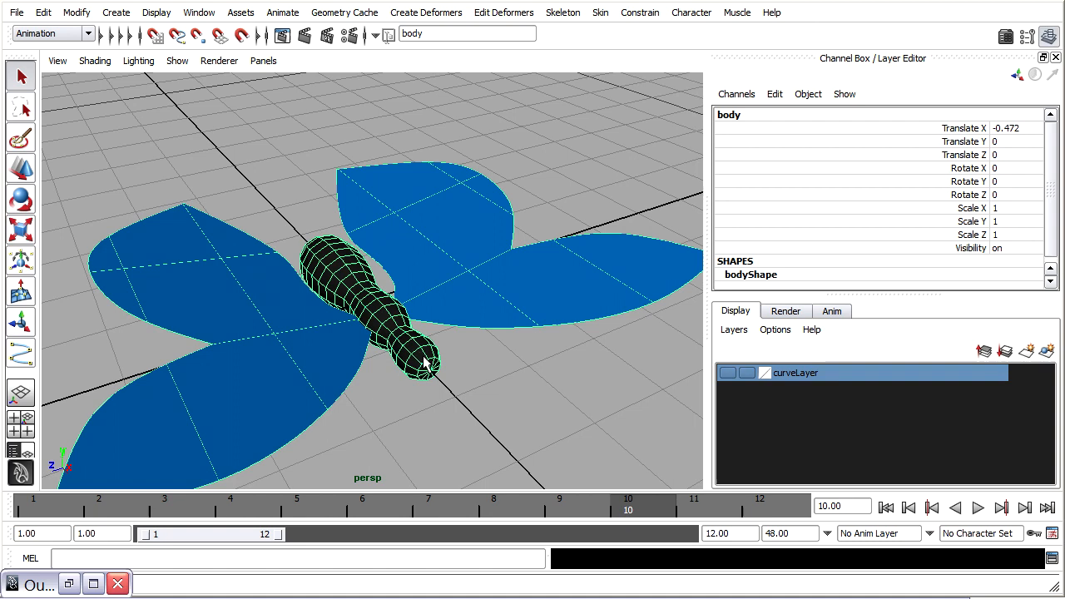
{"action": "left_click", "coordinate": [77, 35]}
{"action": "left_click", "coordinate": [72, 48]}
Step: Create animation snapshots with end time 12, then scrub back to frame 2
{"action": "left_click", "coordinate": [285, 15]}
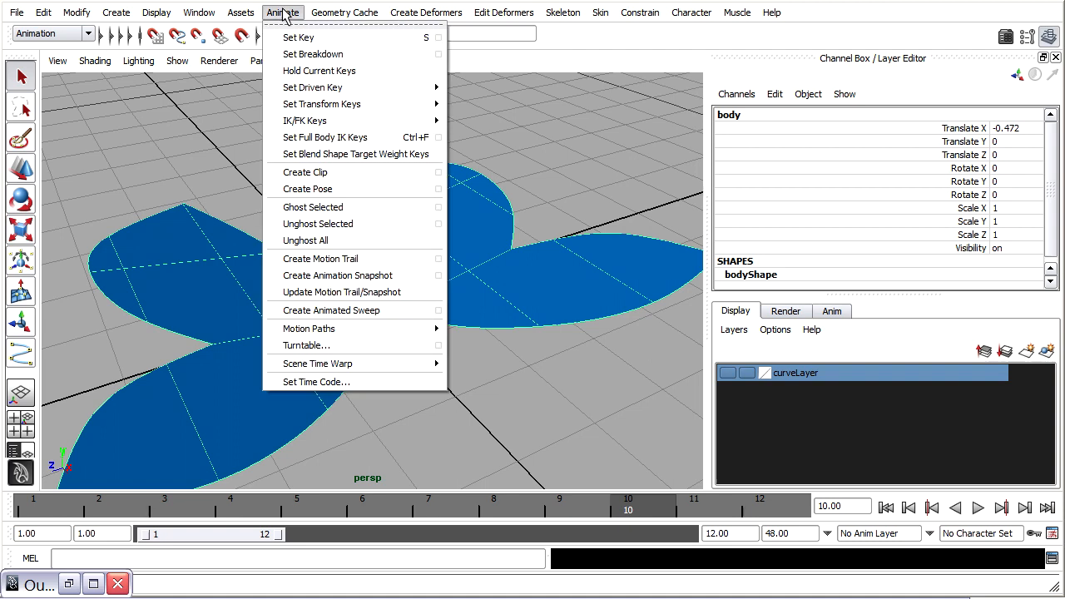
{"action": "left_click", "coordinate": [440, 277]}
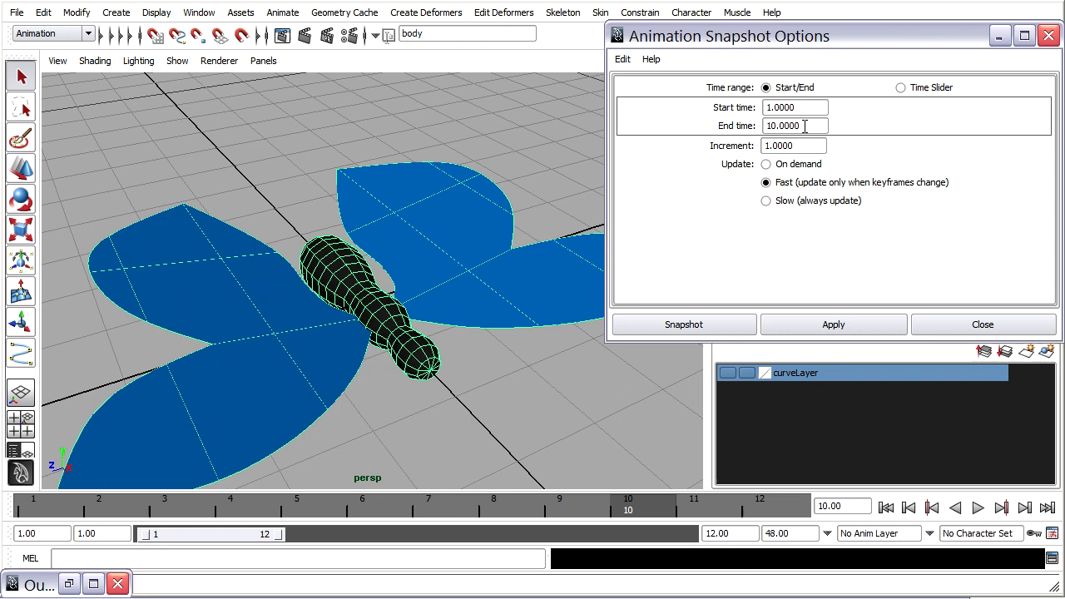
{"action": "left_click_drag", "start_coordinate": [804, 125], "coordinate": [749, 125]}
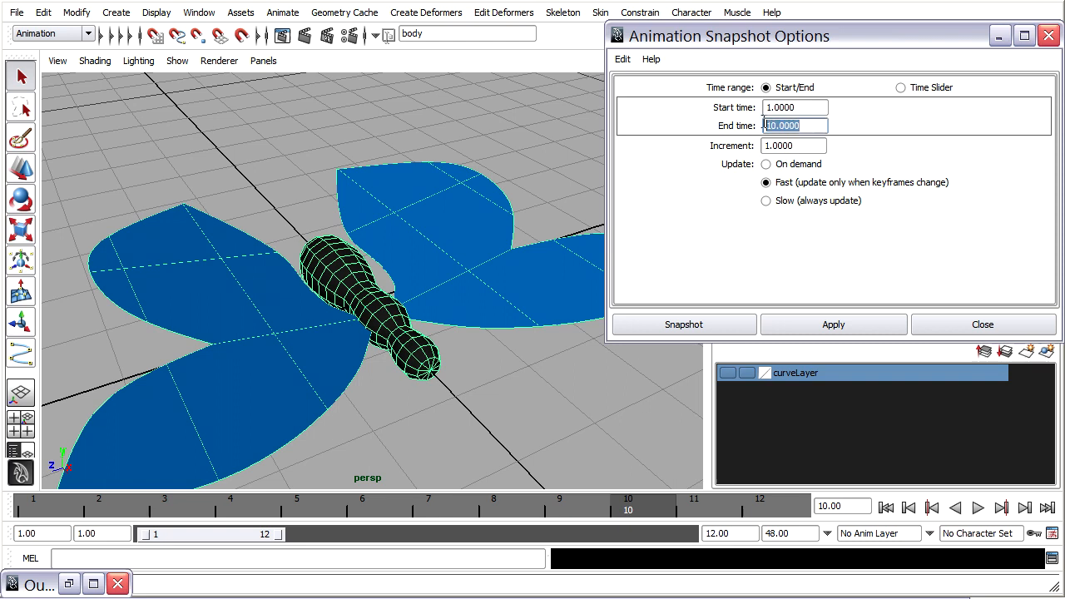
{"action": "type", "text": "12"}
{"action": "left_click", "coordinate": [737, 324]}
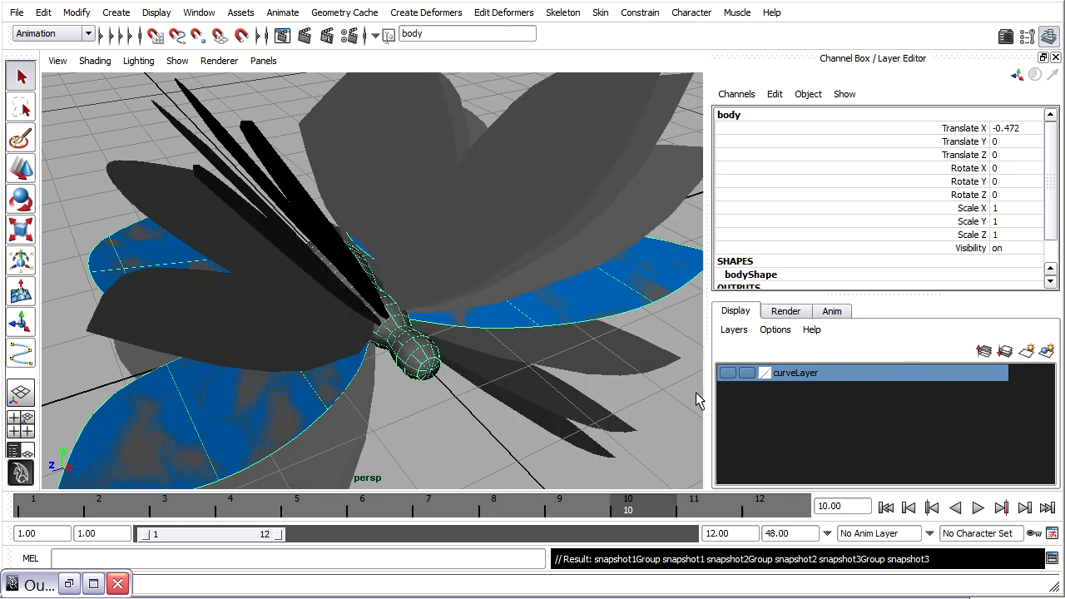
{"action": "left_click_drag", "start_coordinate": [628, 506], "coordinate": [98, 506]}
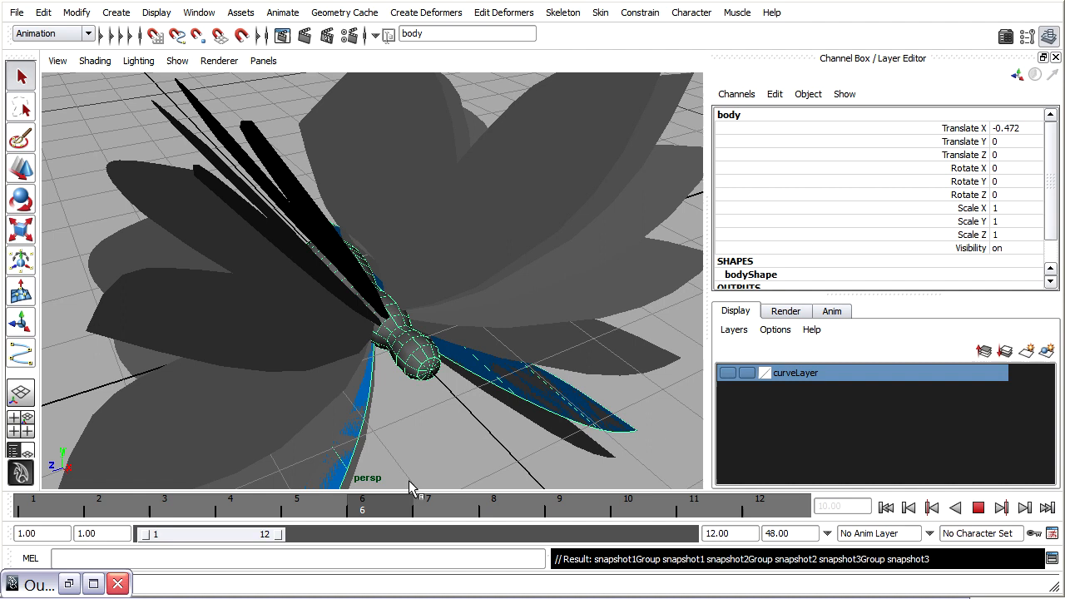
Step: Stop playback, restore the Outliner and select the wings and body in the hierarchy
{"action": "key", "text": "Escape"}
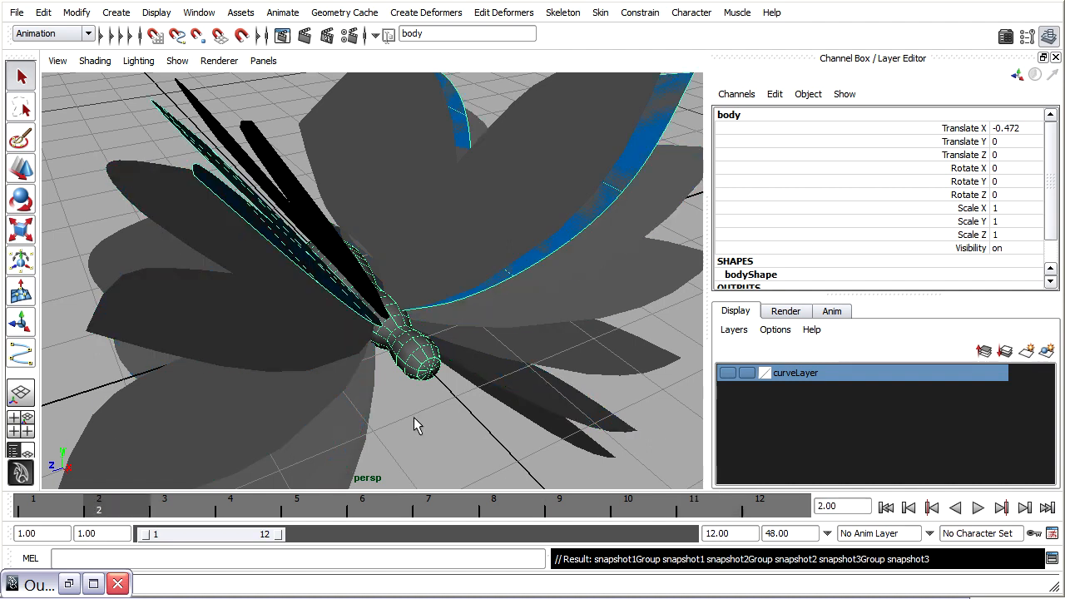
{"action": "left_click", "coordinate": [70, 585]}
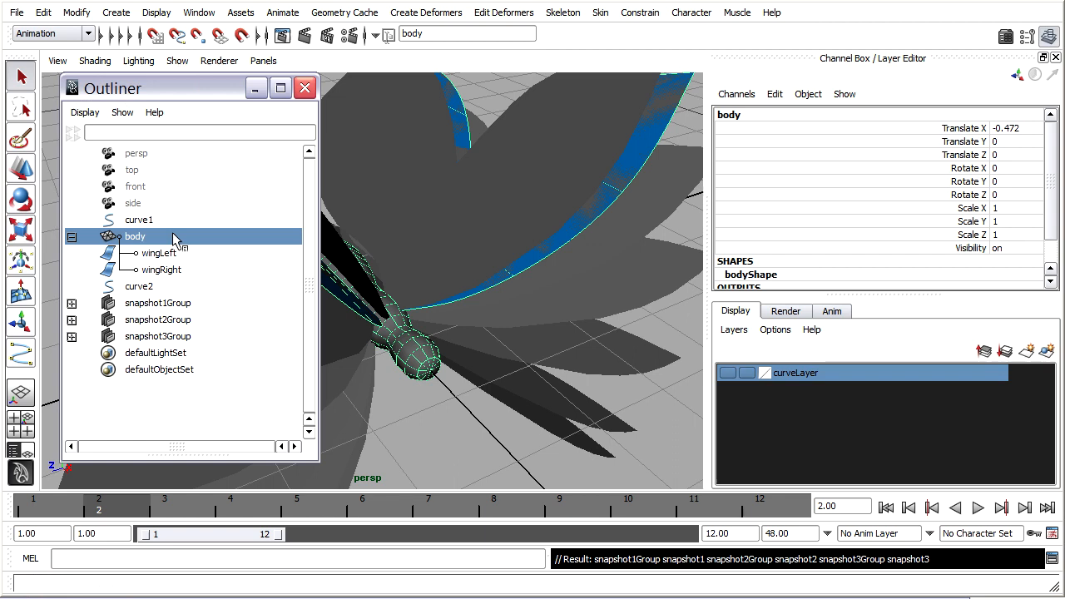
{"action": "left_click", "coordinate": [158, 253]}
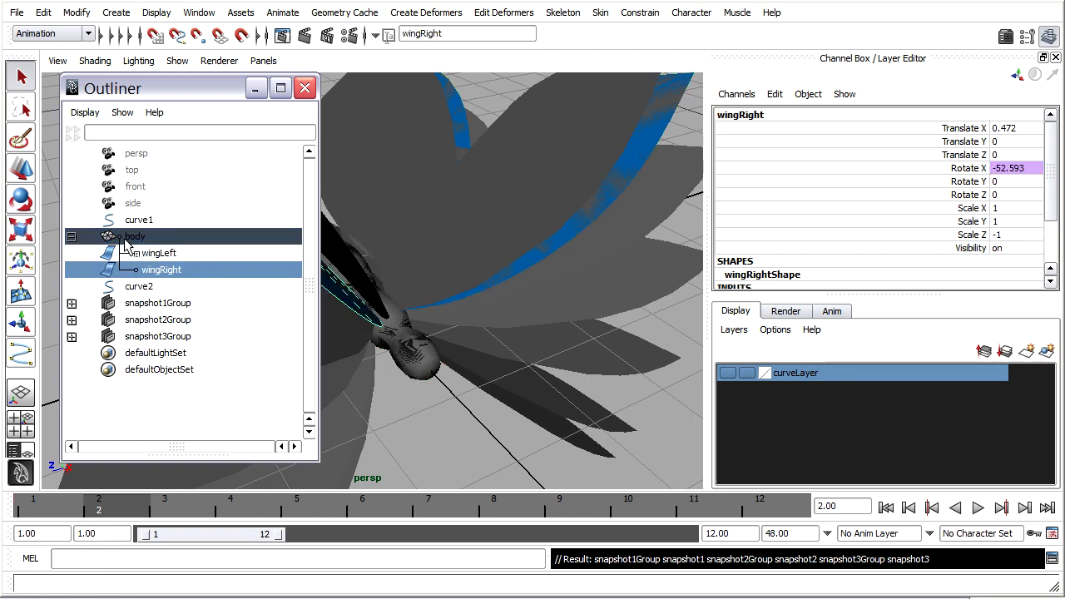
{"action": "left_click", "coordinate": [131, 241]}
Step: Expand snapshot1Group to show transform1_1 to transform1_12 and reselect body
{"action": "left_click", "coordinate": [71, 303]}
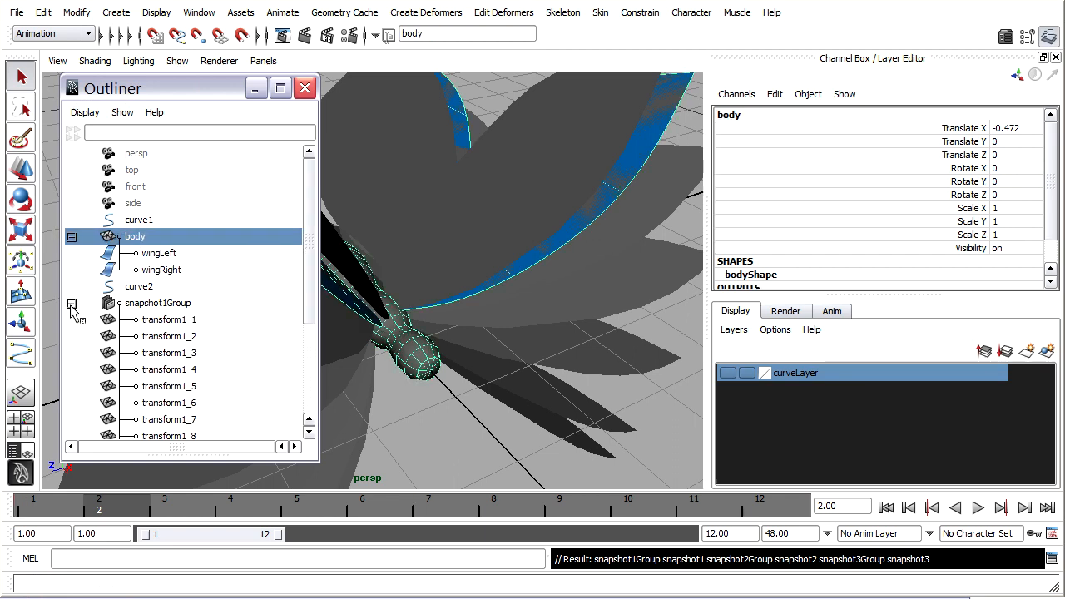
{"action": "left_click_drag", "start_coordinate": [309, 228], "coordinate": [302, 301]}
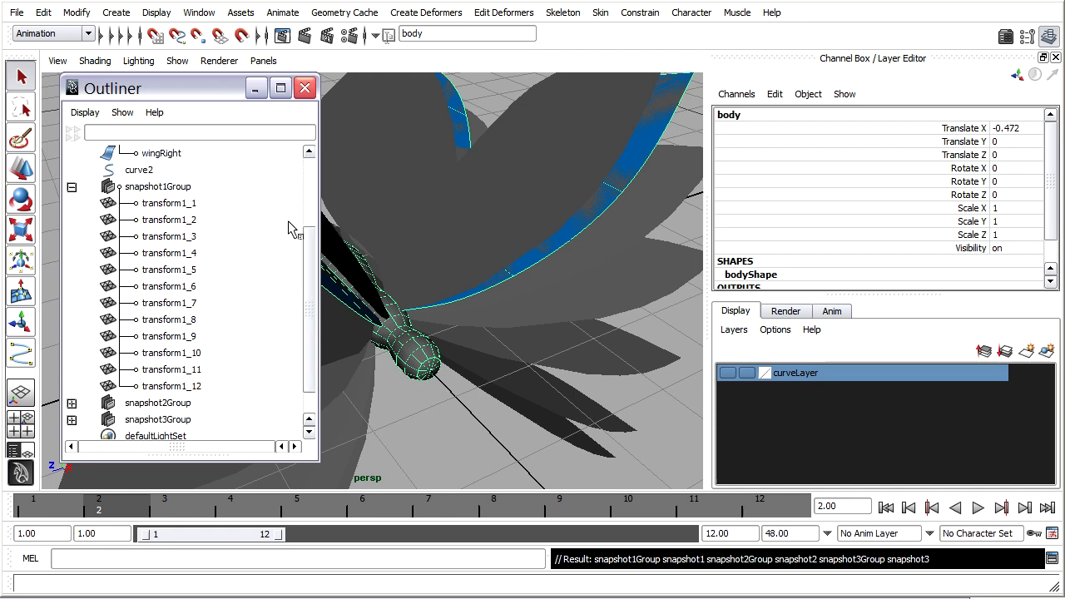
{"action": "left_click_drag", "start_coordinate": [220, 87], "coordinate": [220, 10]}
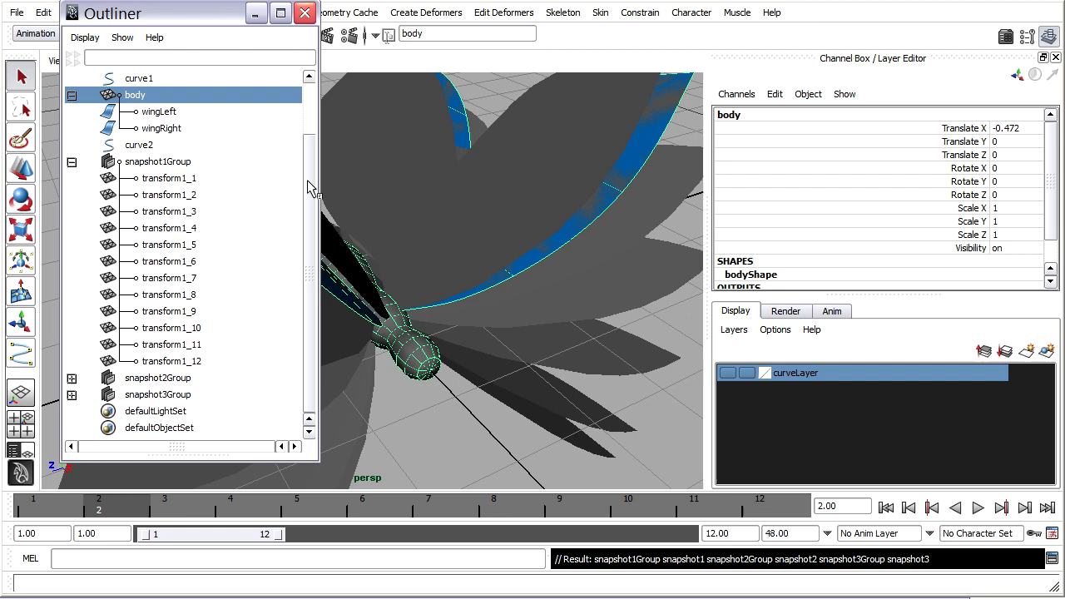
{"action": "scroll", "coordinate": [311, 166], "scroll_direction": "up", "scroll_amount": 4}
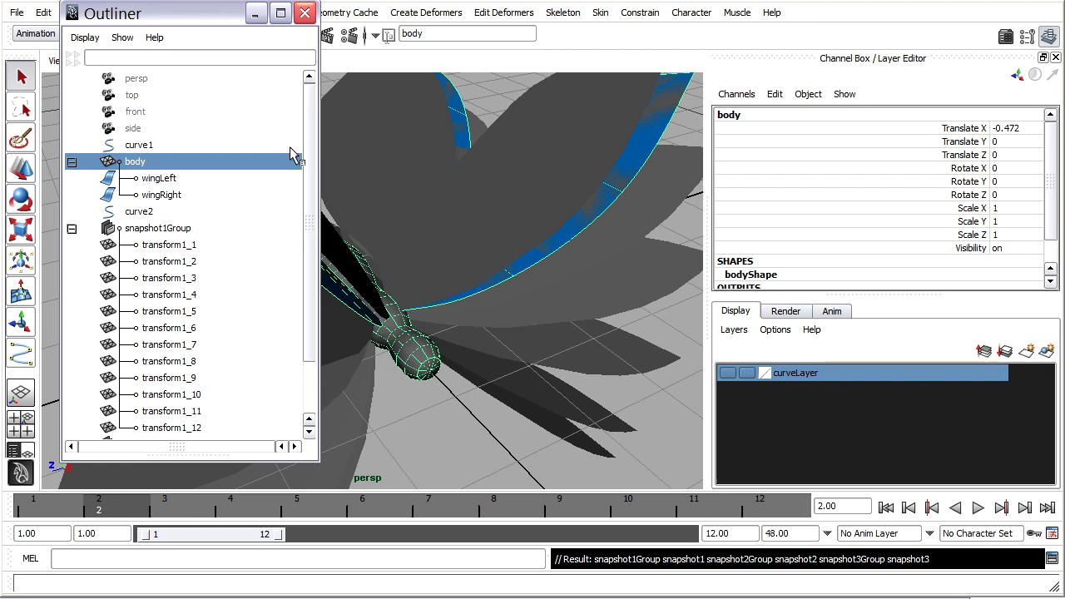
{"action": "left_click", "coordinate": [137, 161]}
Step: Create a display layer named originalLayer and hide it, leaving only snapshots visible
{"action": "left_click", "coordinate": [1047, 351]}
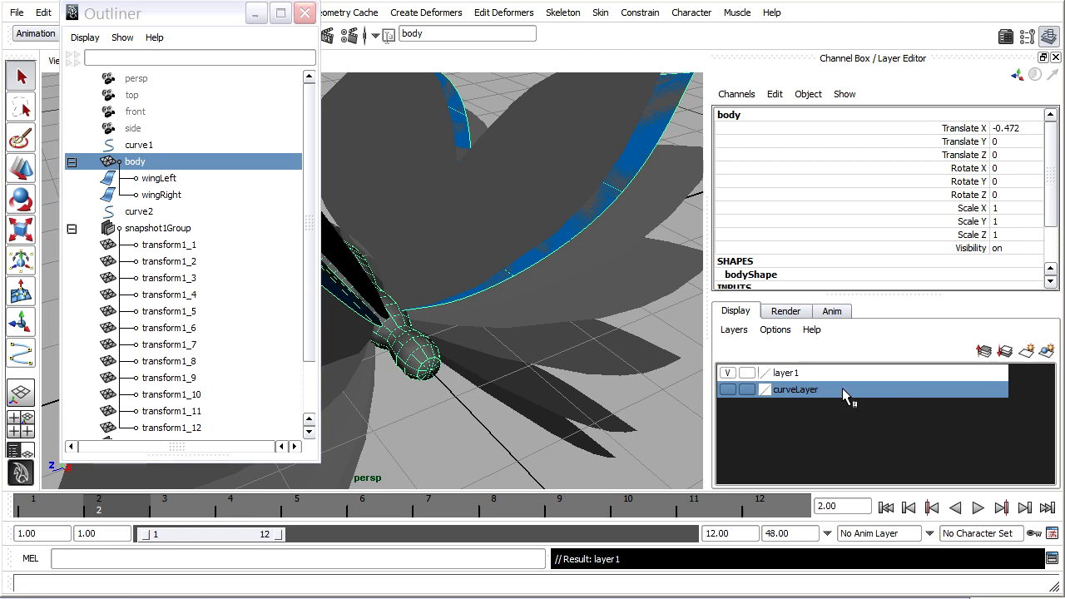
{"action": "double_click", "coordinate": [794, 372]}
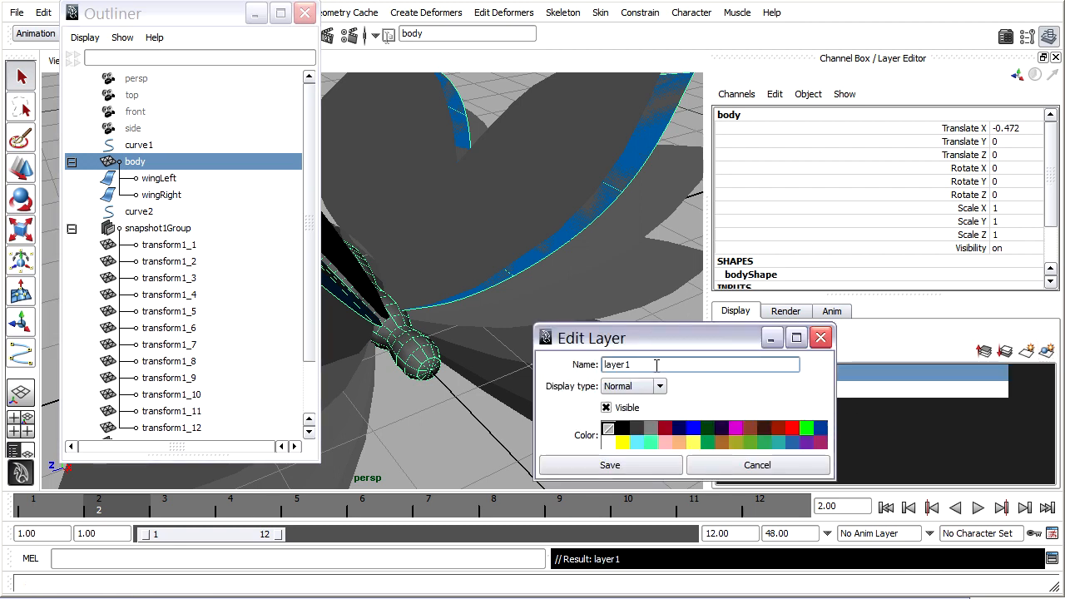
{"action": "key", "text": "BackSpace"}
{"action": "type", "text": "ori"}
{"action": "type", "text": "ginalL"}
{"action": "left_click", "coordinate": [610, 465]}
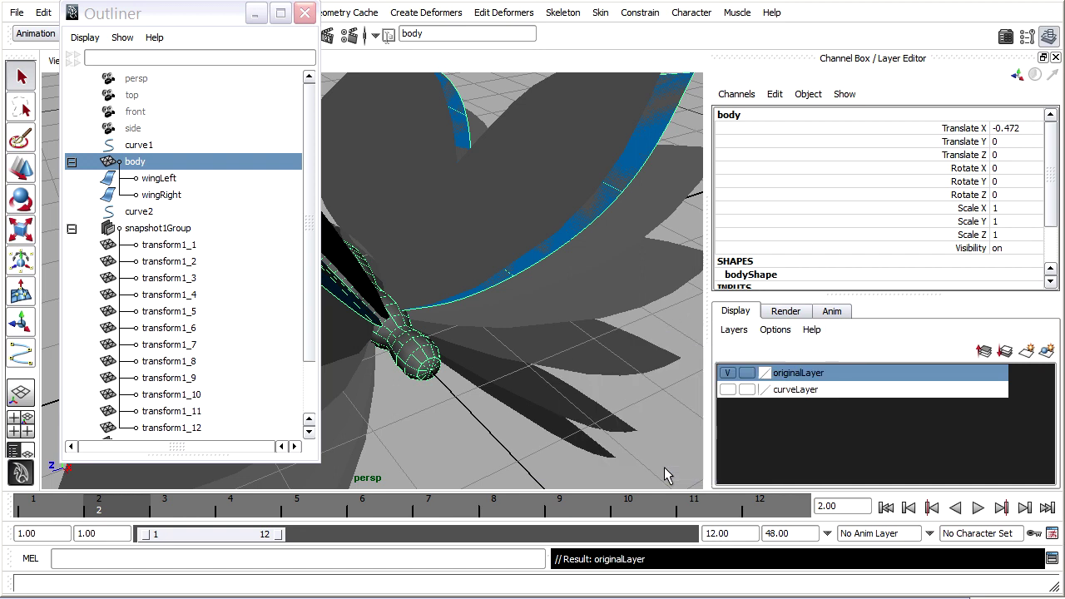
{"action": "left_click", "coordinate": [727, 374]}
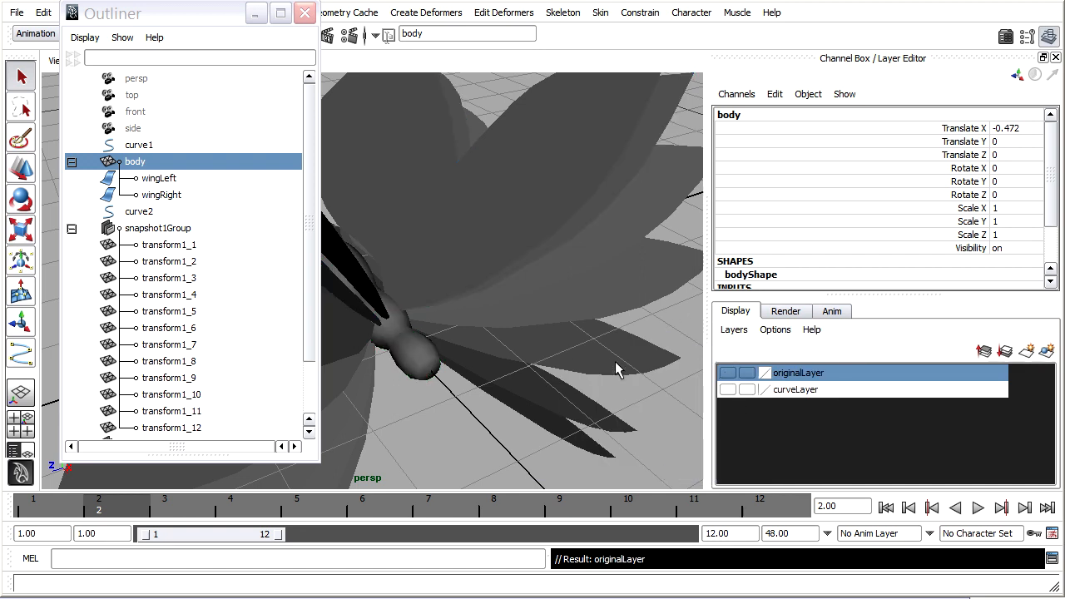
Step: Inspect individual wing snapshots from several viewing angles
{"action": "mouse_move", "coordinate": [616, 370]}
{"action": "left_mouse_down", "text": "alt"}
{"action": "mouse_move", "coordinate": [545, 310]}
{"action": "mouse_move", "coordinate": [548, 321]}
{"action": "left_mouse_up", "text": "alt"}
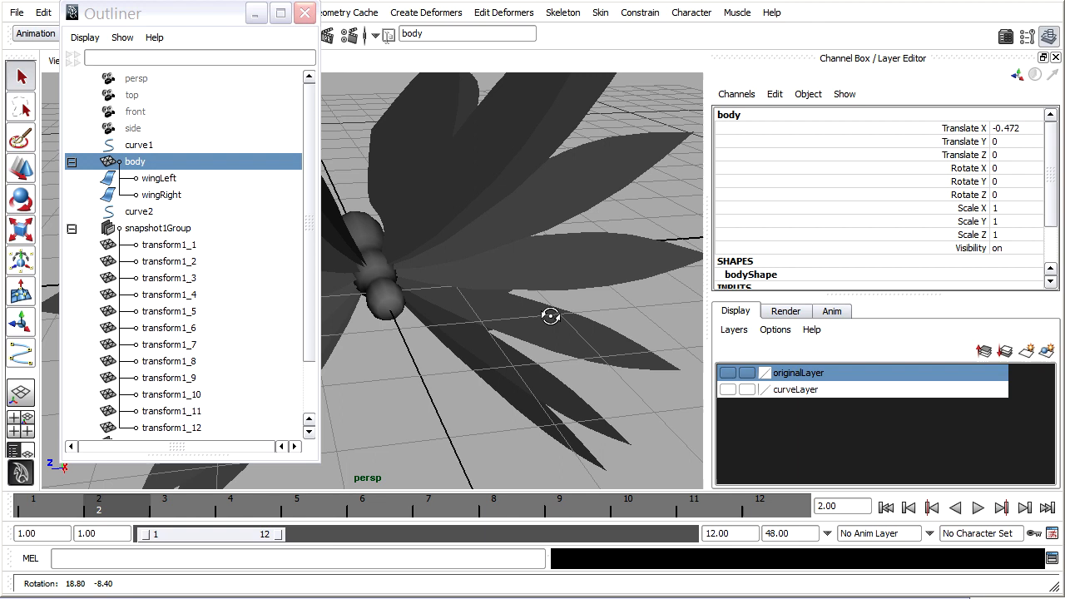
{"action": "left_click", "coordinate": [495, 186]}
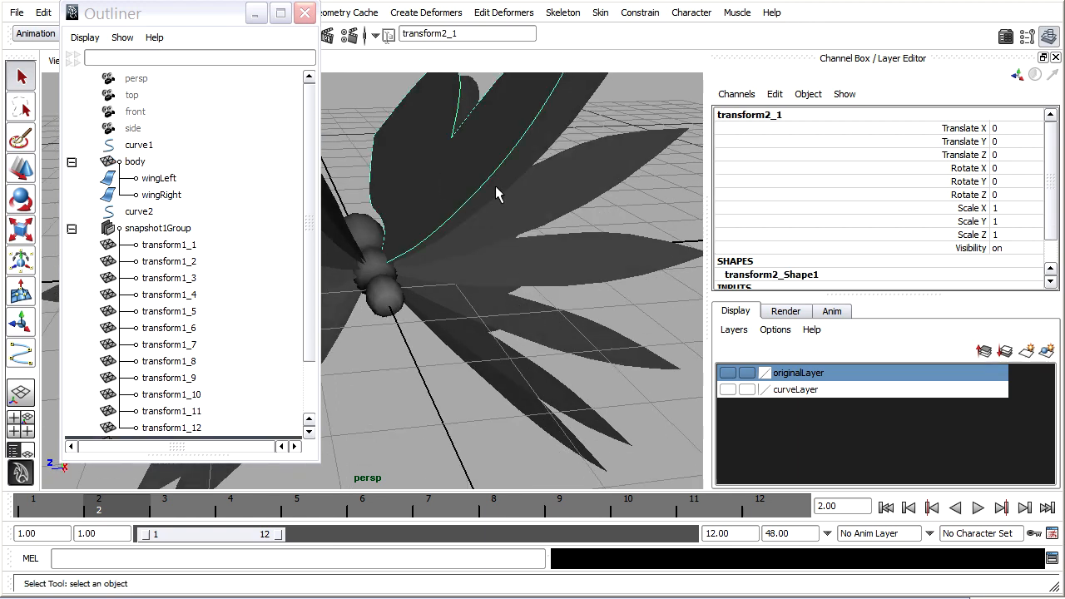
{"action": "left_click", "coordinate": [553, 202]}
{"action": "left_click", "coordinate": [514, 295]}
{"action": "left_click", "coordinate": [490, 352]}
{"action": "left_click", "coordinate": [497, 377]}
{"action": "left_click_drag", "start_coordinate": [563, 273], "coordinate": [585, 292], "text": "alt"}
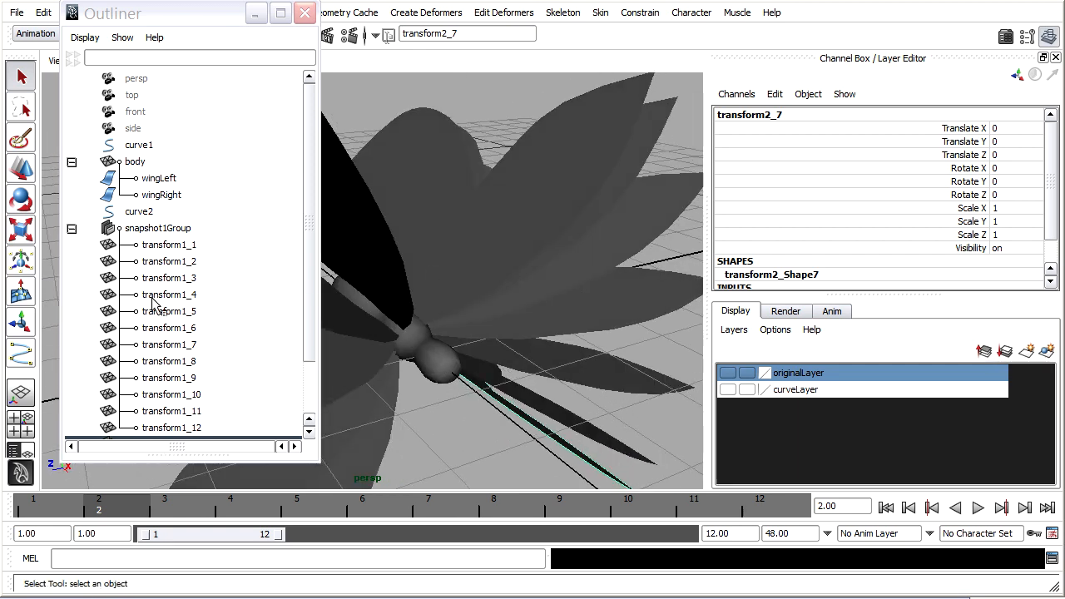
{"action": "mouse_move", "coordinate": [533, 383]}
{"action": "left_mouse_down", "text": "alt"}
{"action": "mouse_move", "coordinate": [549, 366]}
{"action": "mouse_move", "coordinate": [545, 313]}
{"action": "mouse_move", "coordinate": [535, 314]}
{"action": "left_mouse_up", "text": "alt"}
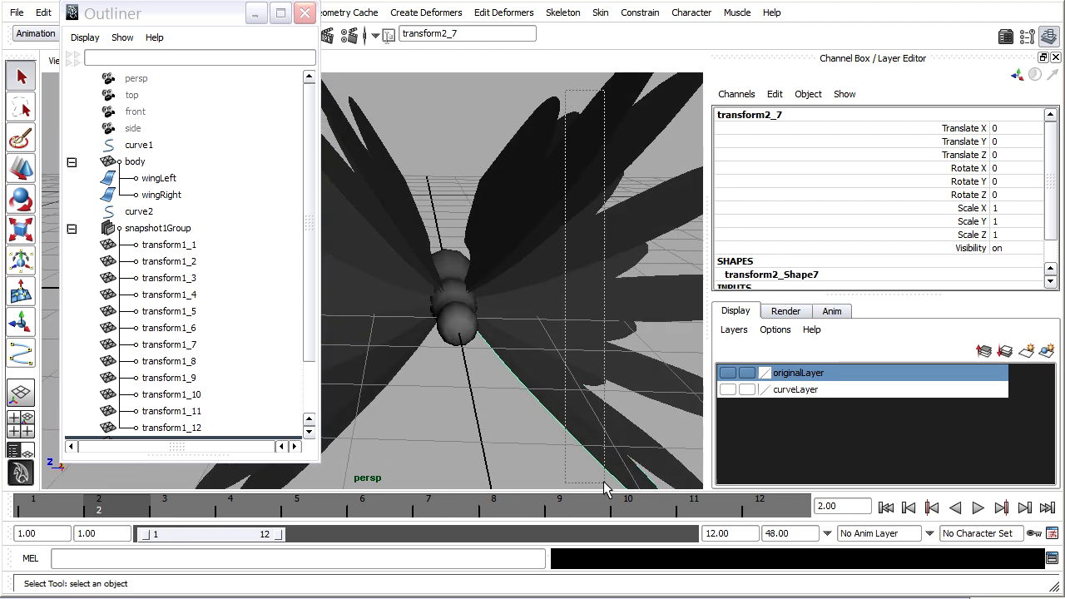
Step: Assign the existing wingShader material to all the wing snapshots
{"action": "left_click_drag", "start_coordinate": [565, 93], "coordinate": [614, 498]}
{"action": "scroll", "coordinate": [452, 234], "scroll_direction": "down", "scroll_amount": 2}
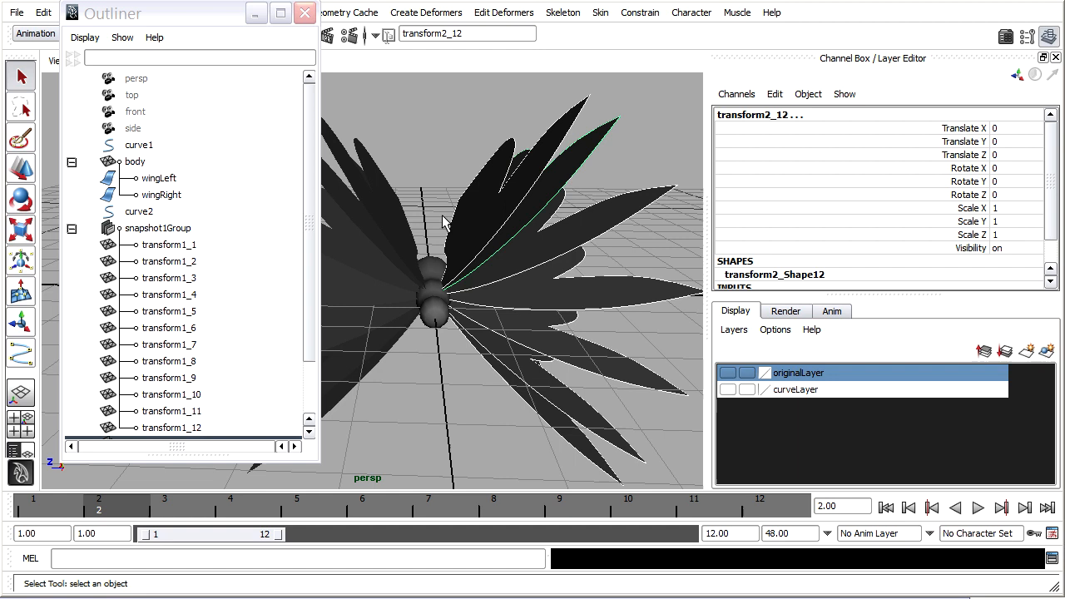
{"action": "left_click_drag", "start_coordinate": [366, 96], "coordinate": [477, 422]}
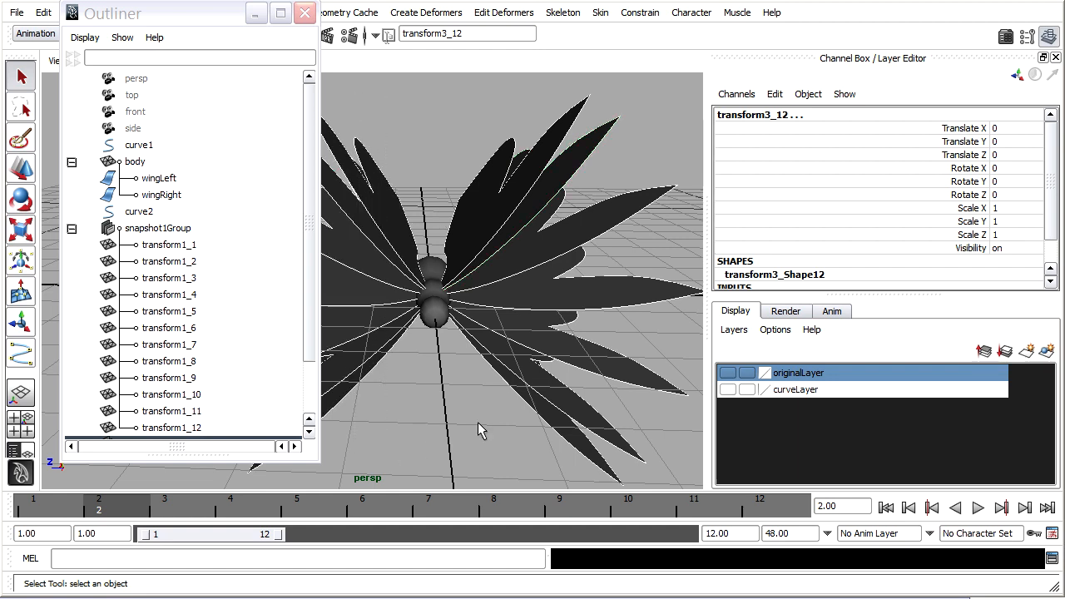
{"action": "left_click_drag", "start_coordinate": [313, 125], "coordinate": [309, 317]}
{"action": "left_click", "coordinate": [71, 378]}
{"action": "left_click", "coordinate": [72, 394]}
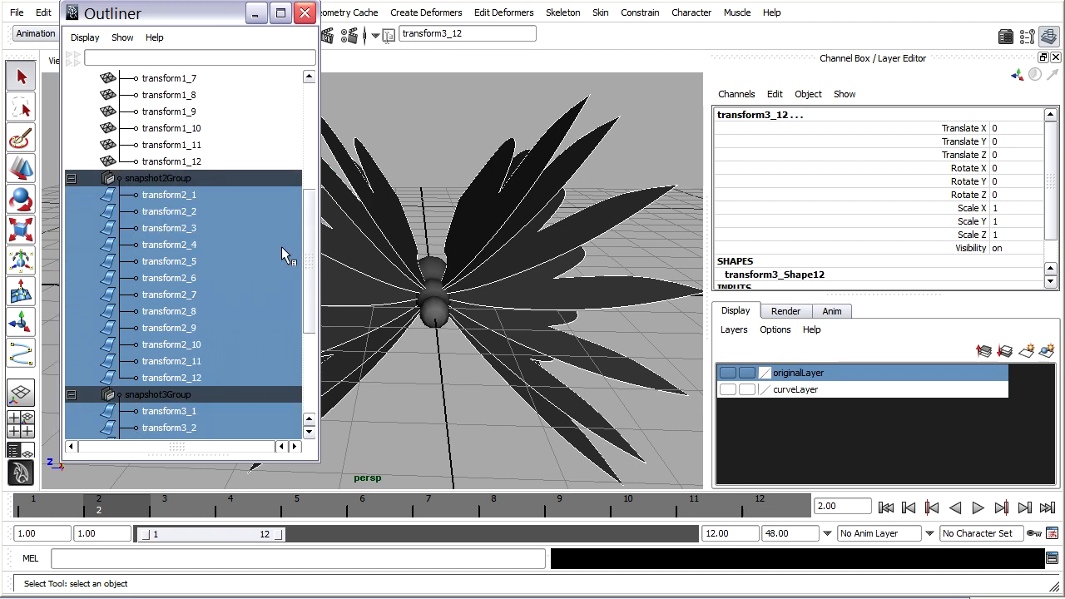
{"action": "mouse_move", "coordinate": [312, 249]}
{"action": "left_mouse_down"}
{"action": "mouse_move", "coordinate": [313, 209]}
{"action": "mouse_move", "coordinate": [310, 242]}
{"action": "left_mouse_up"}
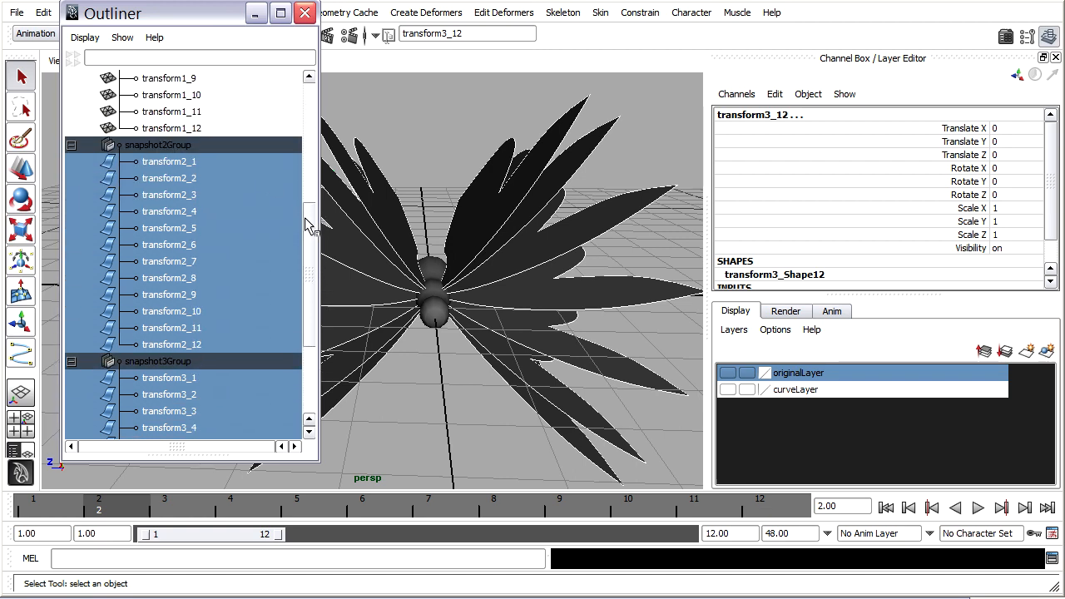
{"action": "right_click_drag", "start_coordinate": [478, 203], "coordinate": [486, 450]}
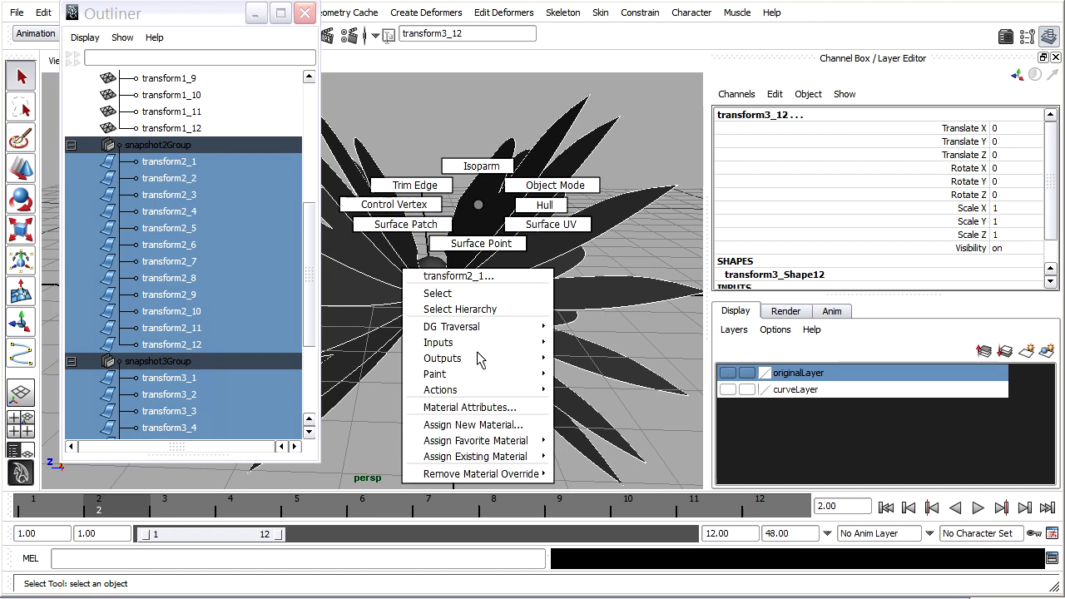
{"action": "mouse_move", "coordinate": [475, 456]}
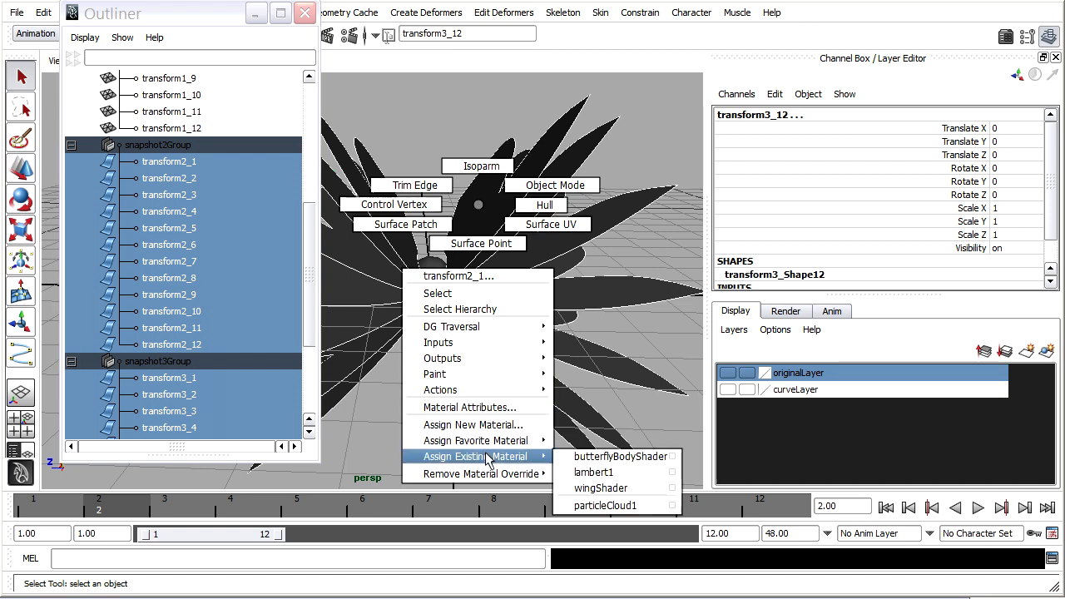
{"action": "left_click", "coordinate": [600, 488]}
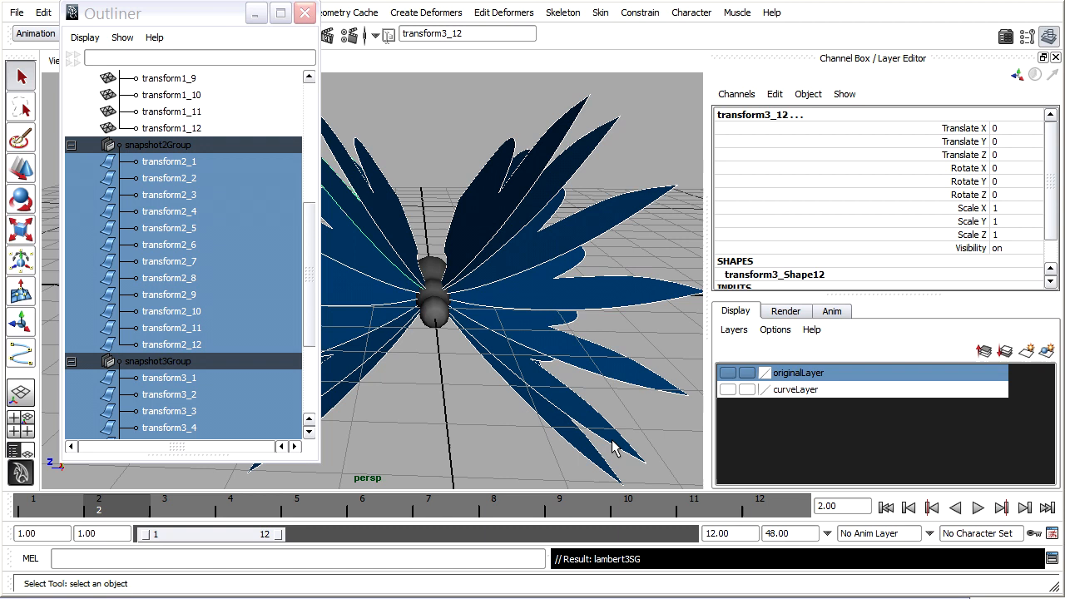
{"action": "left_click_drag", "start_coordinate": [309, 266], "coordinate": [319, 162]}
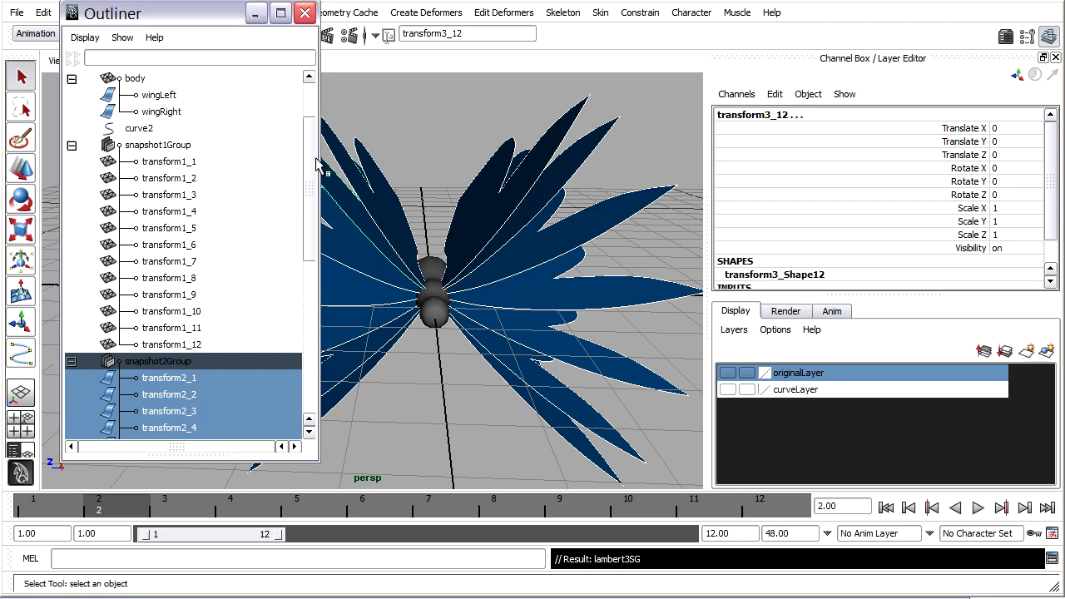
Step: Assign butterflyBodyShader to body snapshots transform1_1 to transform1_12
{"action": "left_click_drag", "start_coordinate": [166, 194], "coordinate": [198, 379]}
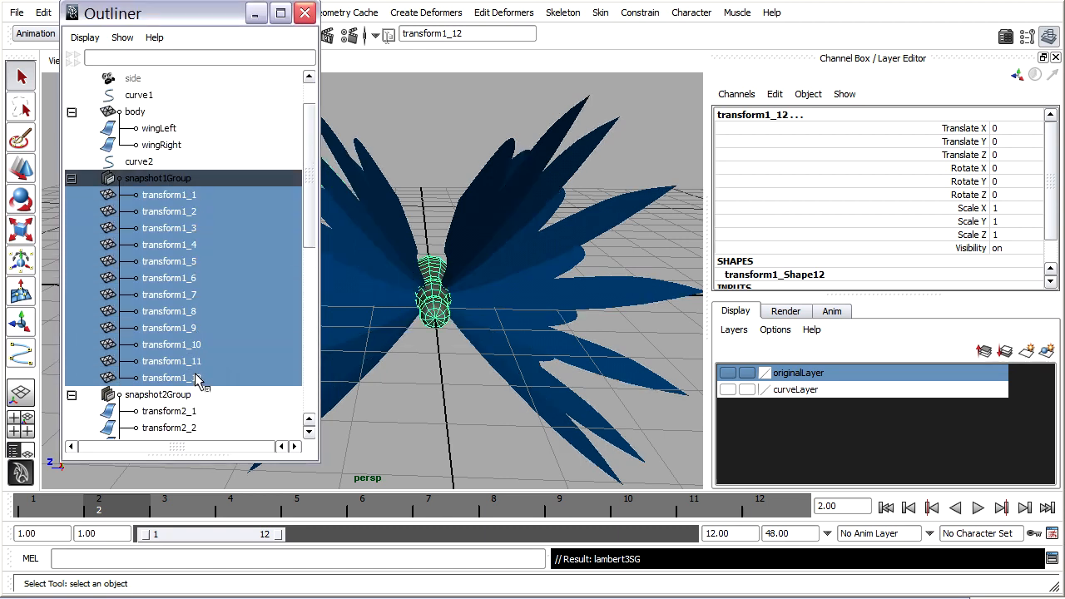
{"action": "right_click", "coordinate": [432, 337]}
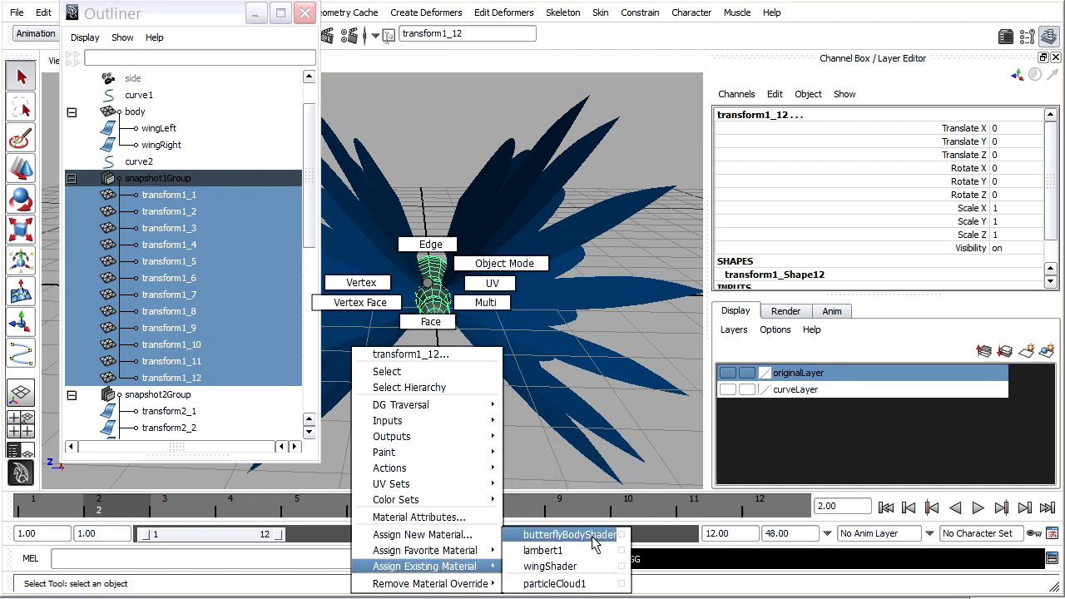
{"action": "left_click", "coordinate": [570, 535]}
{"action": "mouse_move", "coordinate": [499, 332]}
{"action": "left_mouse_down", "text": "alt"}
{"action": "mouse_move", "coordinate": [513, 414]}
{"action": "mouse_move", "coordinate": [456, 333]}
{"action": "left_mouse_up", "text": "alt"}
{"action": "left_click", "coordinate": [513, 414]}
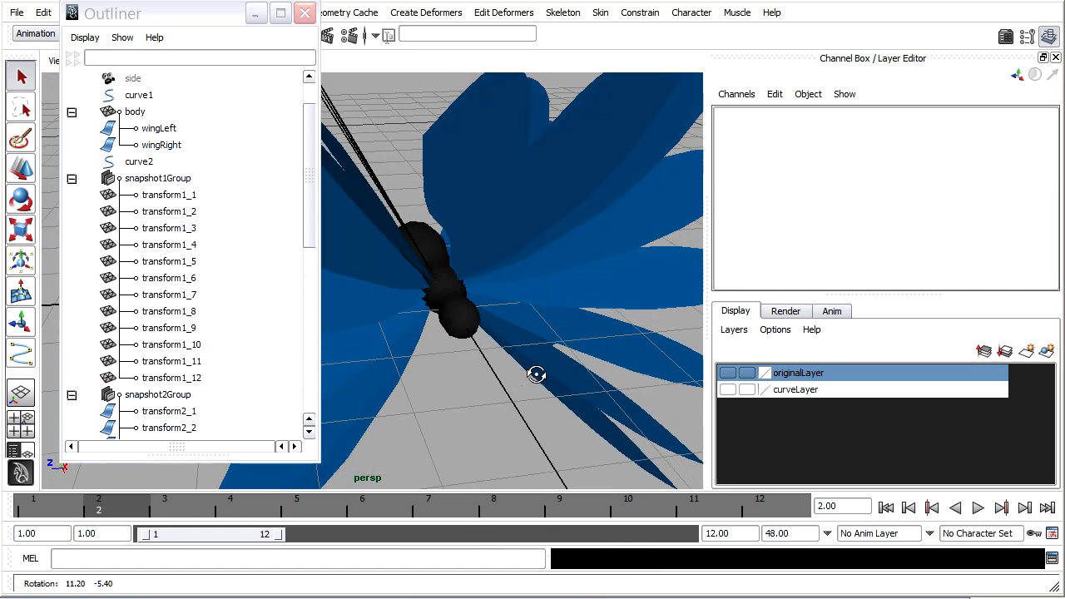
Step: Select all twelve body snapshots and switch the input line to Rename mode
{"action": "left_click", "coordinate": [459, 325]}
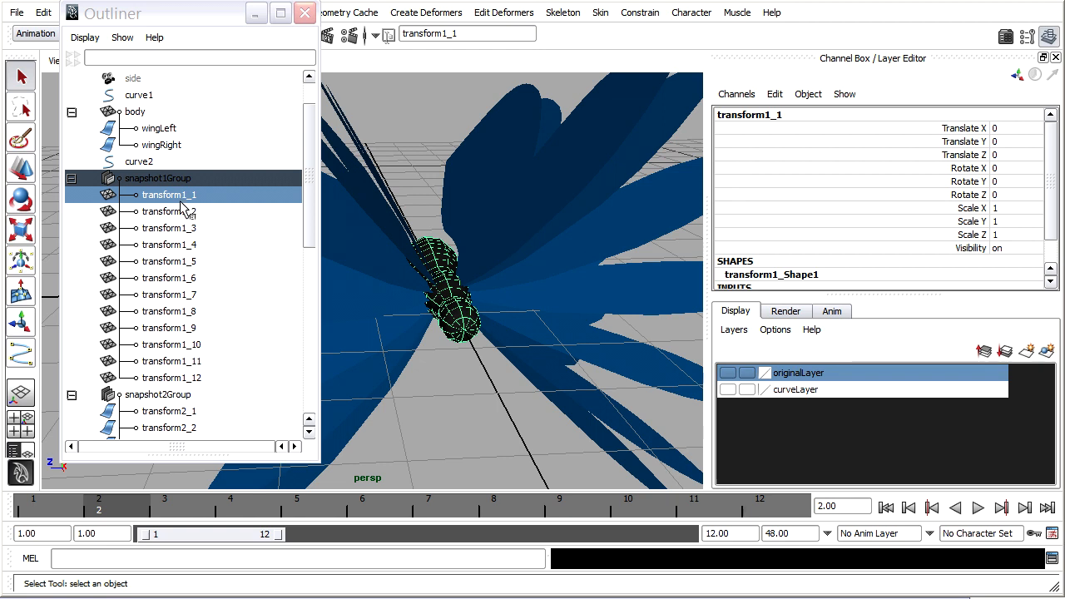
{"action": "left_click_drag", "start_coordinate": [187, 196], "coordinate": [185, 379]}
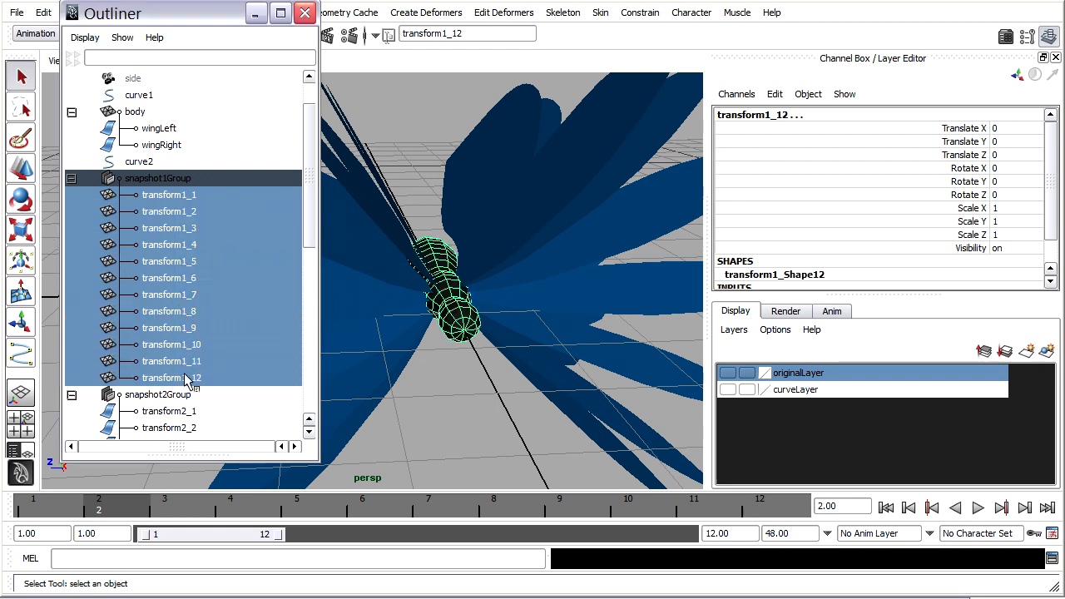
{"action": "left_click", "coordinate": [375, 36]}
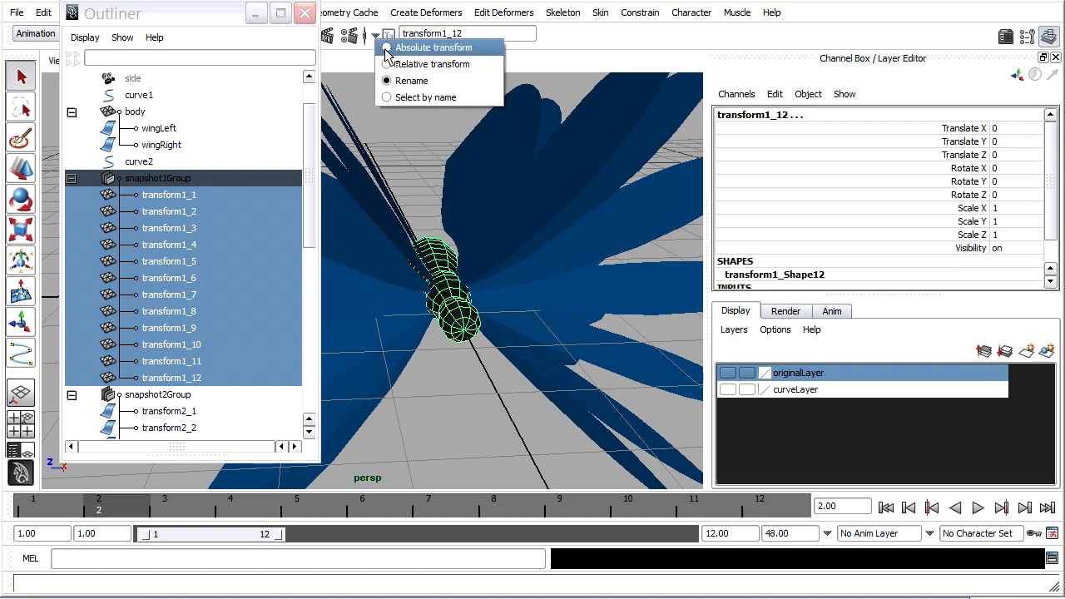
{"action": "left_click", "coordinate": [387, 49]}
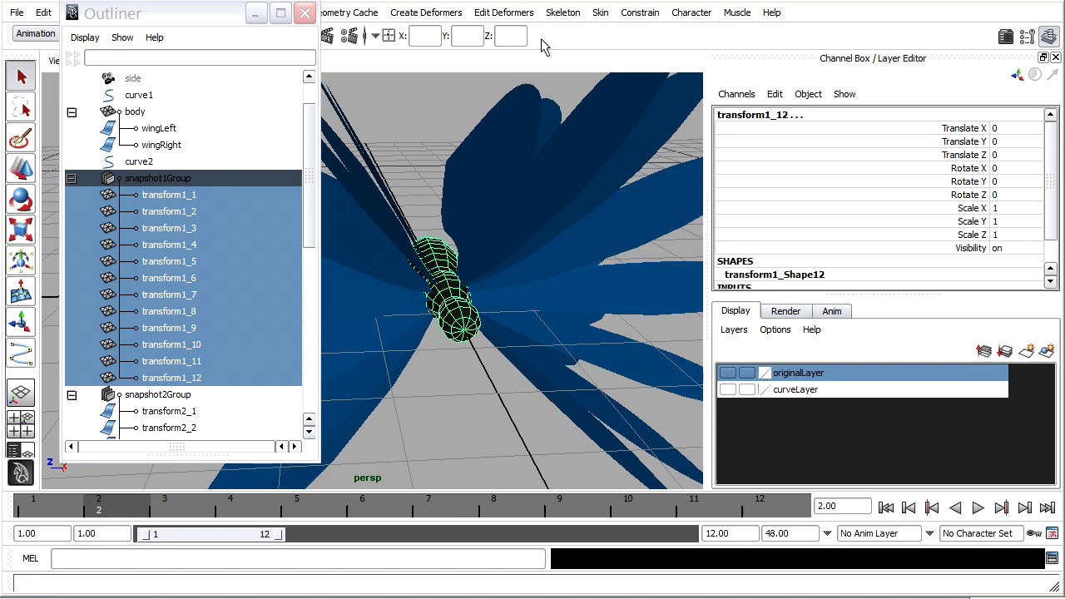
{"action": "left_click", "coordinate": [376, 37]}
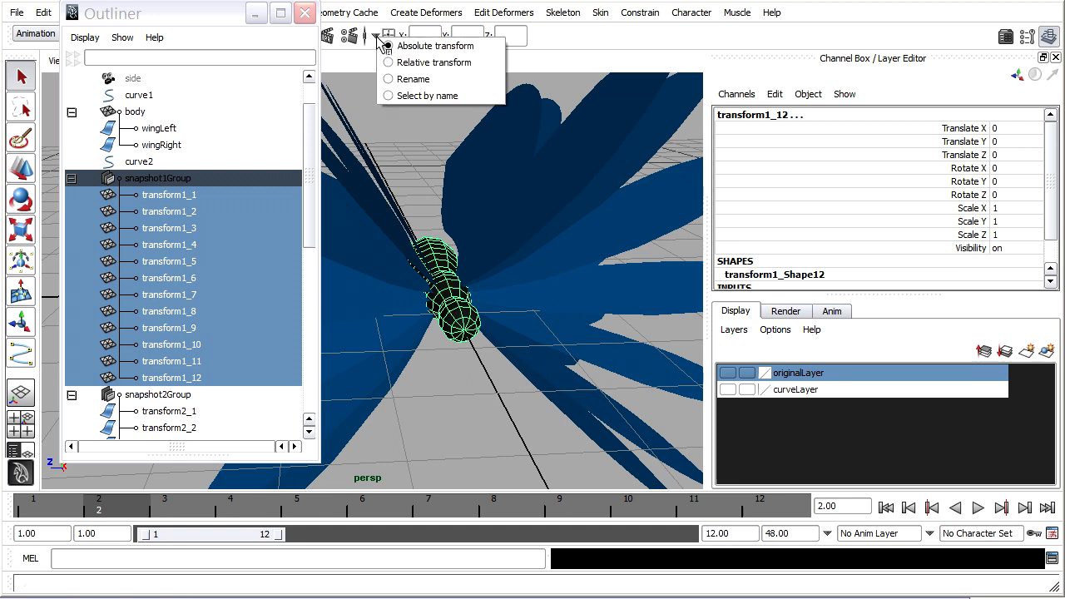
{"action": "left_click", "coordinate": [459, 79]}
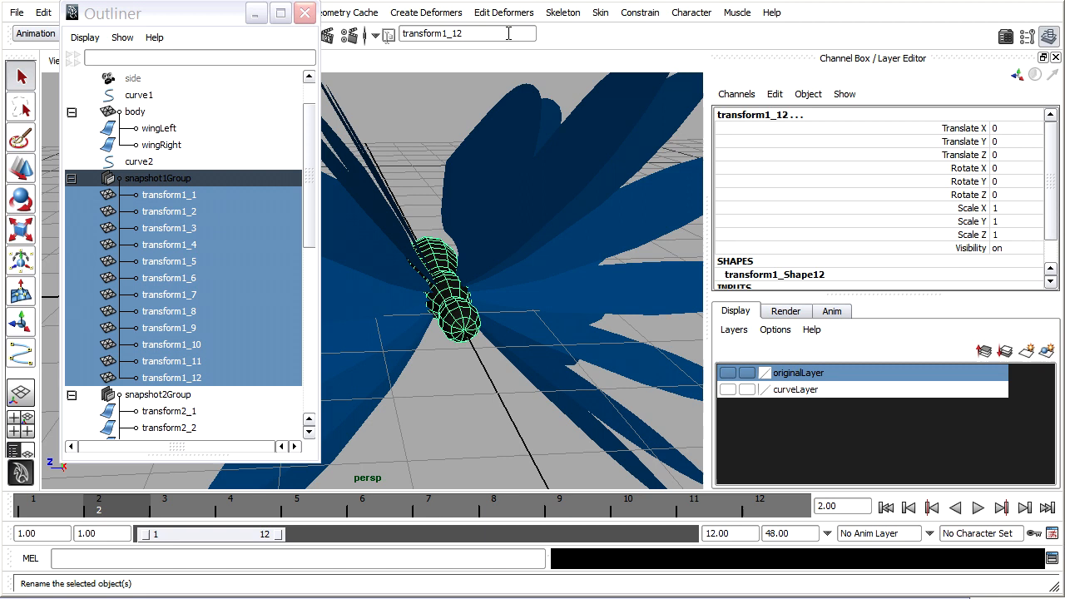
Step: Rename the body snapshots to bodySnap1 through bodySnap12
{"action": "key", "text": "BackSpace"}
{"action": "type", "text": "body"}
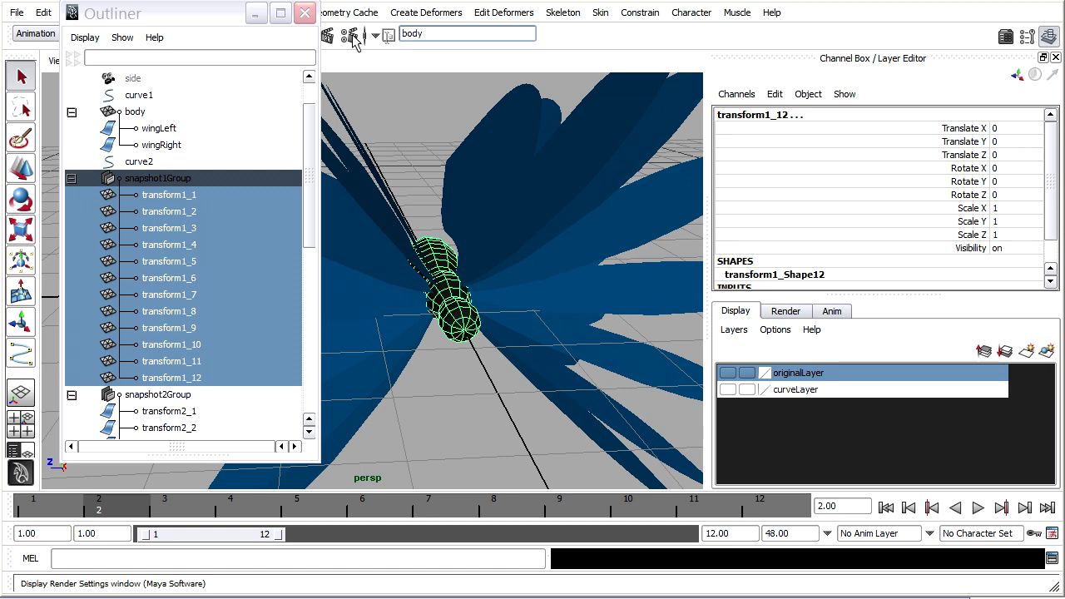
{"action": "type", "text": "Snap"}
{"action": "key", "text": "Return"}
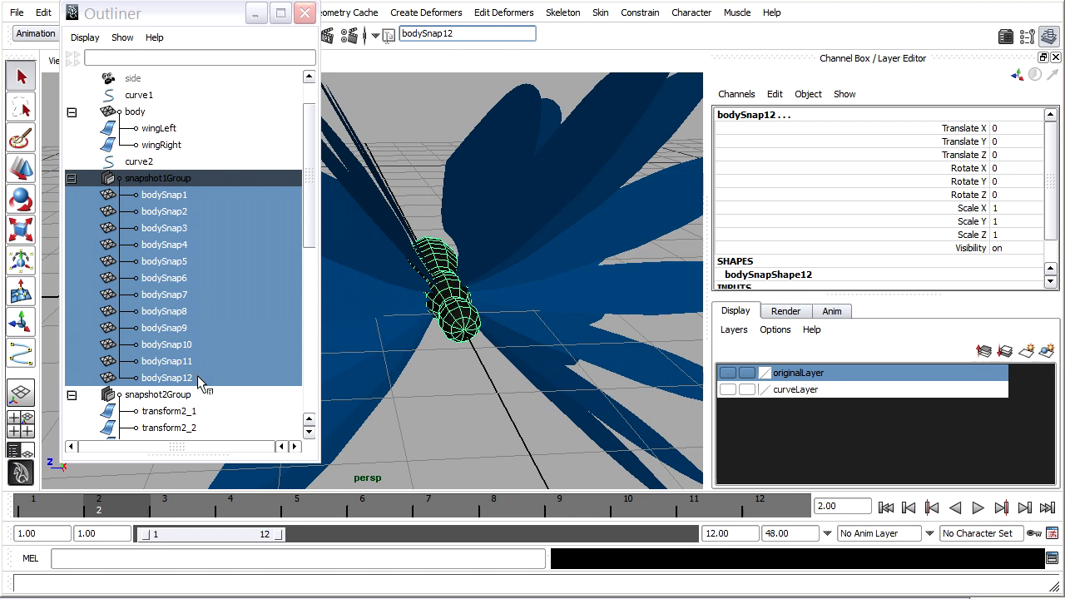
{"action": "left_click_drag", "start_coordinate": [310, 206], "coordinate": [310, 283]}
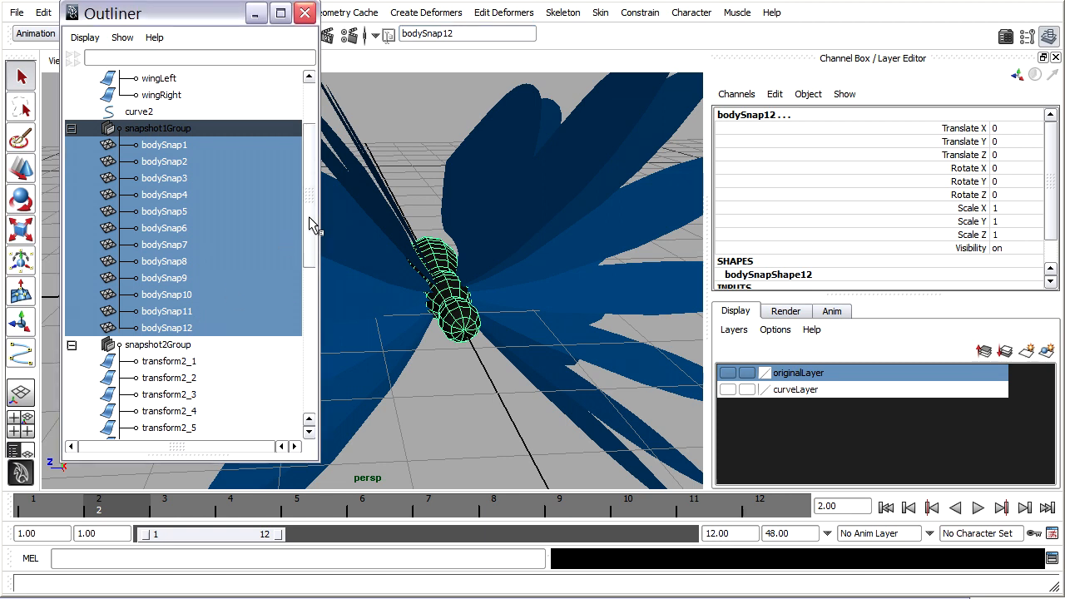
Step: Rename transform2_1 to transform2_12 as wingLeftSnap1 through wingLeftSnap12
{"action": "left_click_drag", "start_coordinate": [177, 194], "coordinate": [187, 379]}
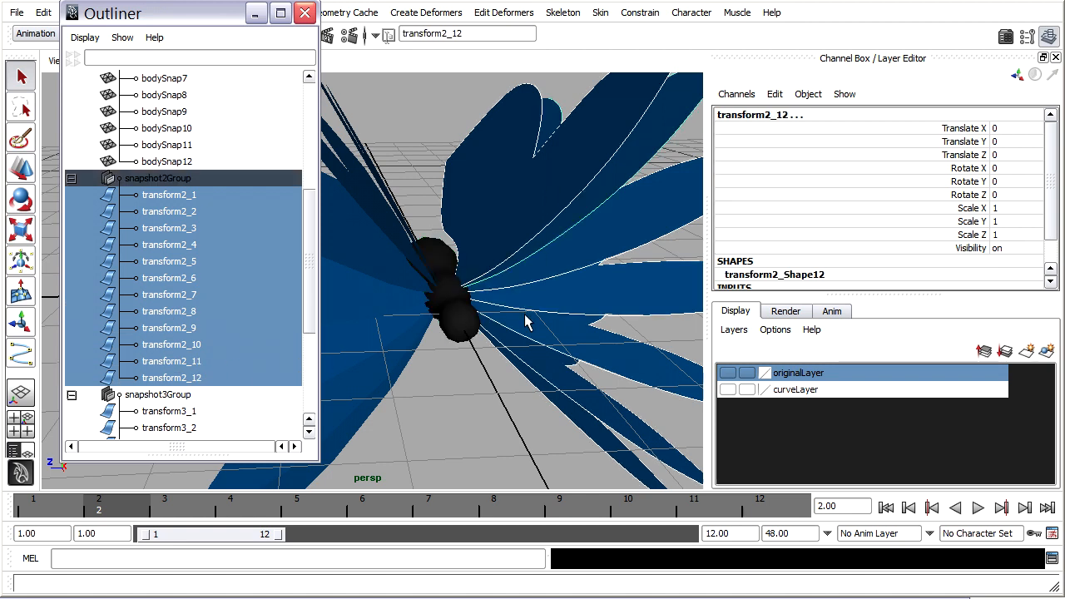
{"action": "left_click", "coordinate": [467, 34]}
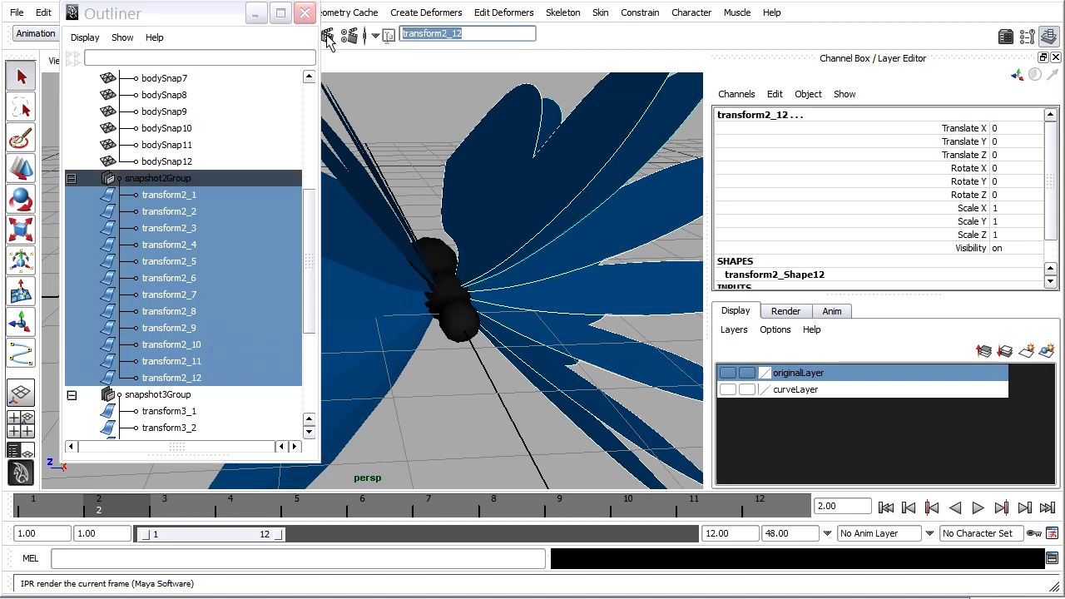
{"action": "type", "text": "wingLeftS"}
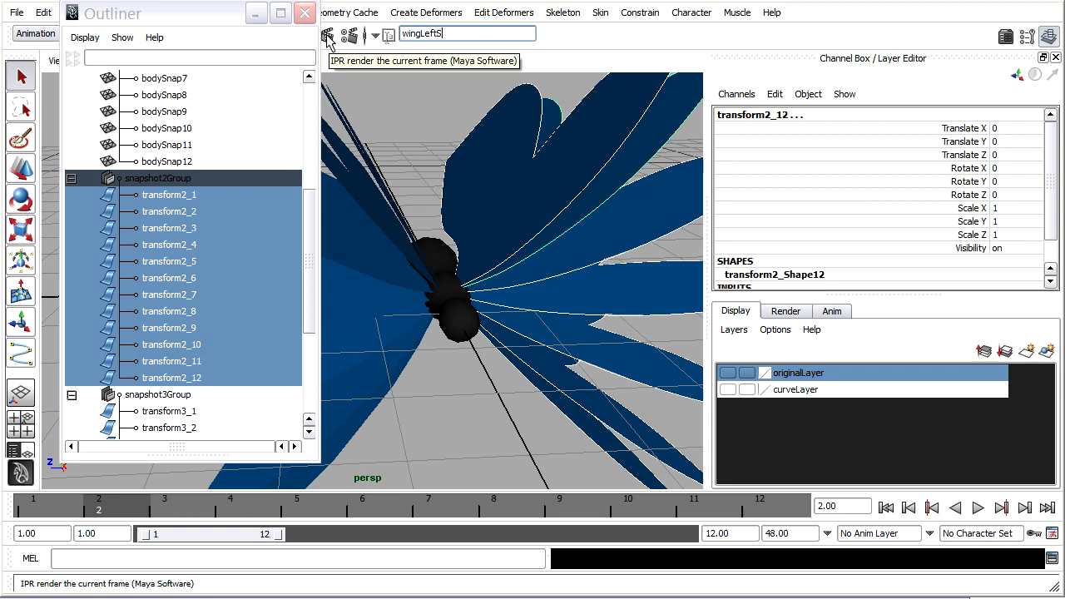
{"action": "type", "text": "nap"}
{"action": "key", "text": "Return"}
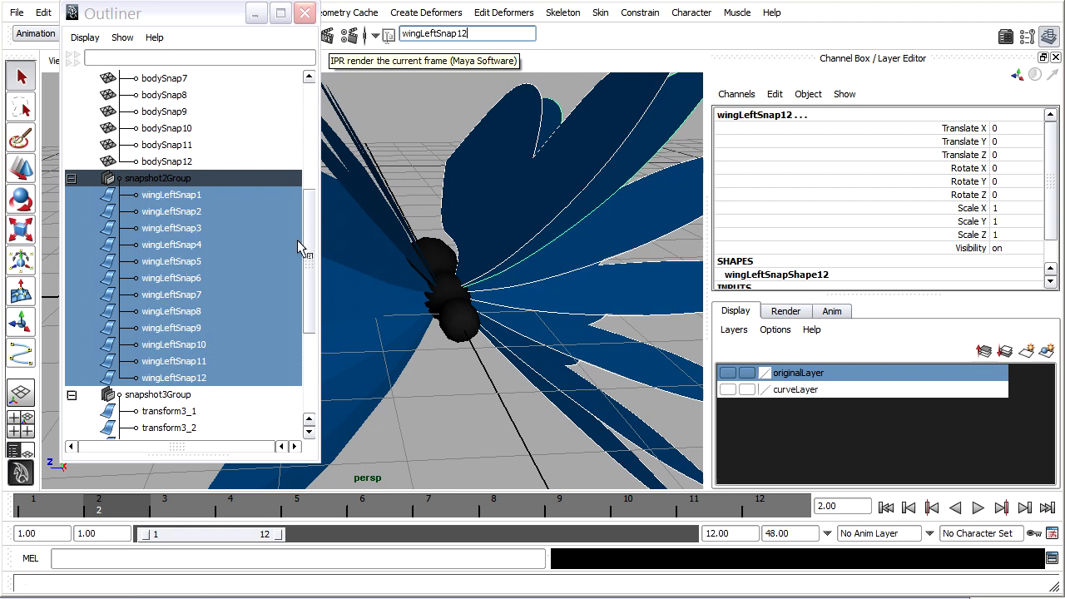
{"action": "scroll", "coordinate": [308, 300], "scroll_direction": "down", "scroll_amount": 5}
Step: Rename the snapshot3Group copies as wingRightSnap1–12, then select snapshot3Group
{"action": "left_click_drag", "start_coordinate": [189, 213], "coordinate": [197, 396]}
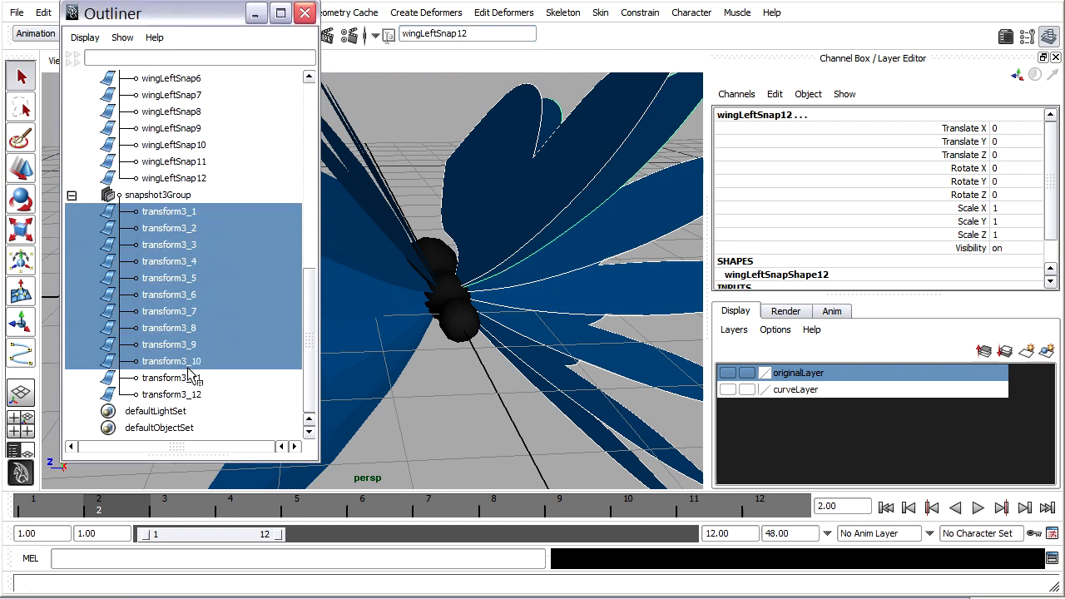
{"action": "left_click", "coordinate": [514, 33]}
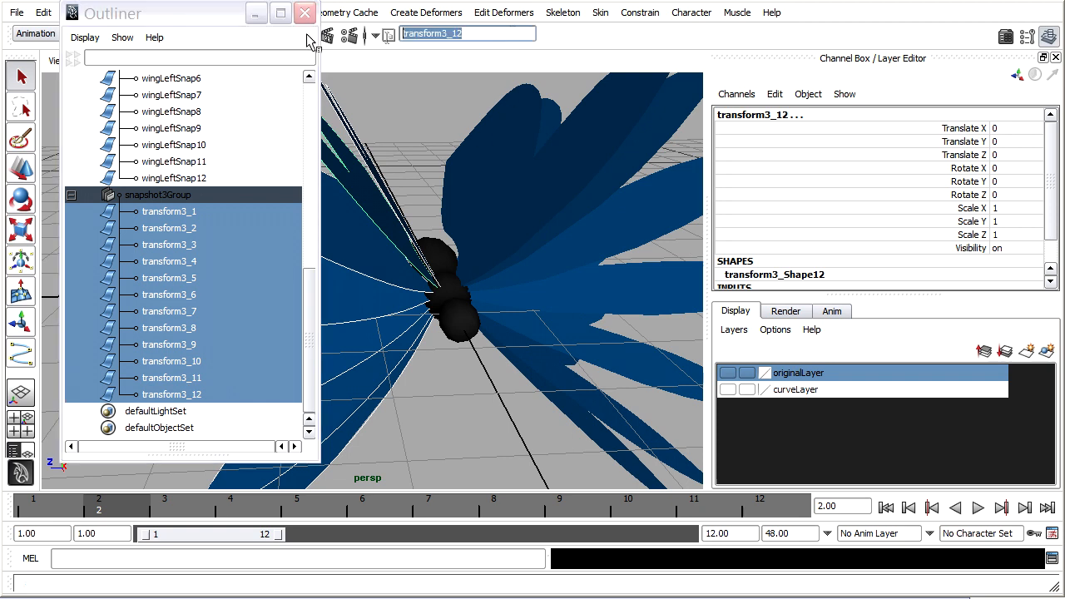
{"action": "type", "text": "wingRightSna"}
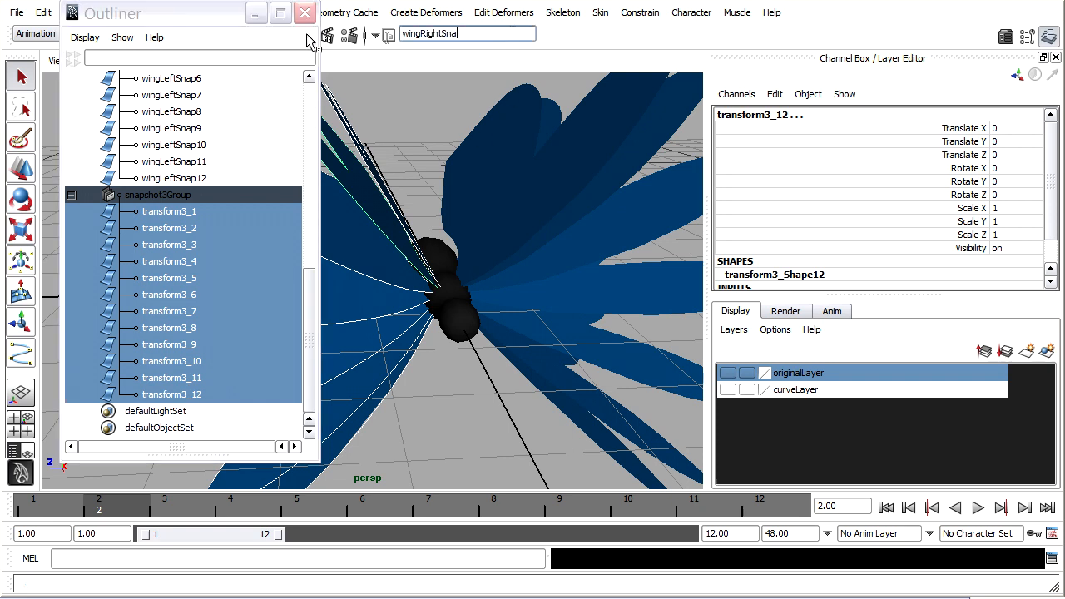
{"action": "type", "text": "p"}
{"action": "key", "text": "Return"}
{"action": "scroll", "coordinate": [300, 291], "scroll_direction": "up", "scroll_amount": 2}
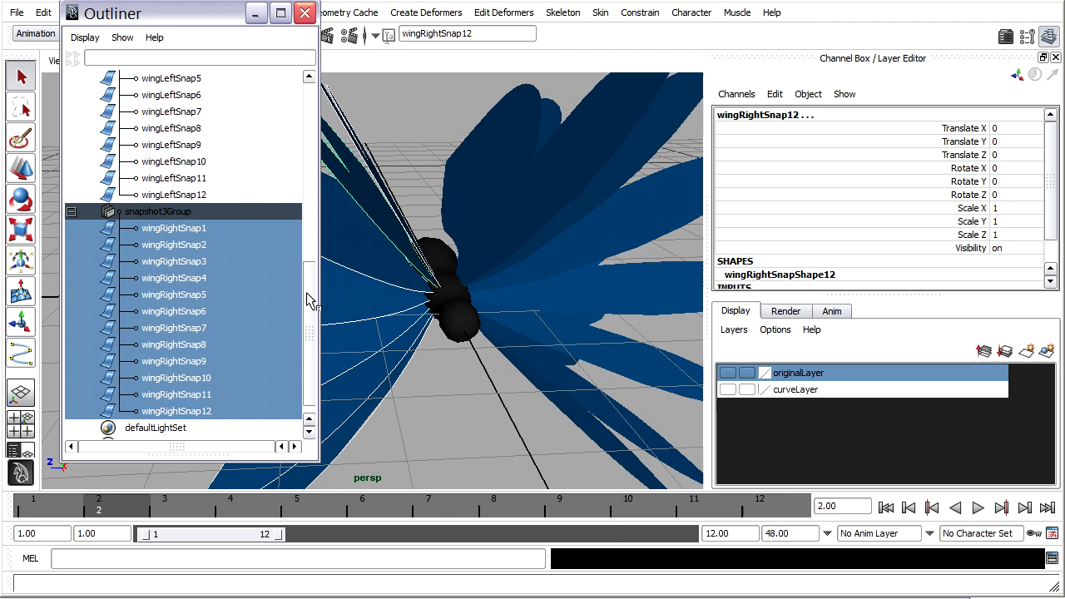
{"action": "left_click", "coordinate": [158, 228]}
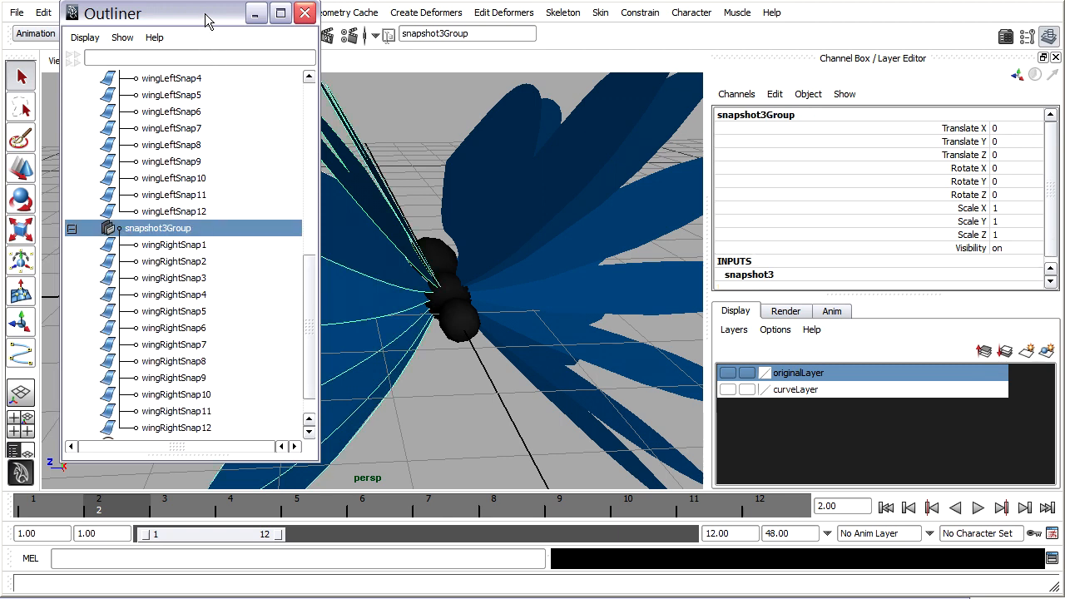
Step: Ungroup snapshot3Group, snapshot2Group and snapshot1Group via Edit > Ungroup
{"action": "mouse_move", "coordinate": [210, 13]}
{"action": "left_mouse_down"}
{"action": "mouse_move", "coordinate": [246, 90]}
{"action": "mouse_move", "coordinate": [361, 96]}
{"action": "left_mouse_up"}
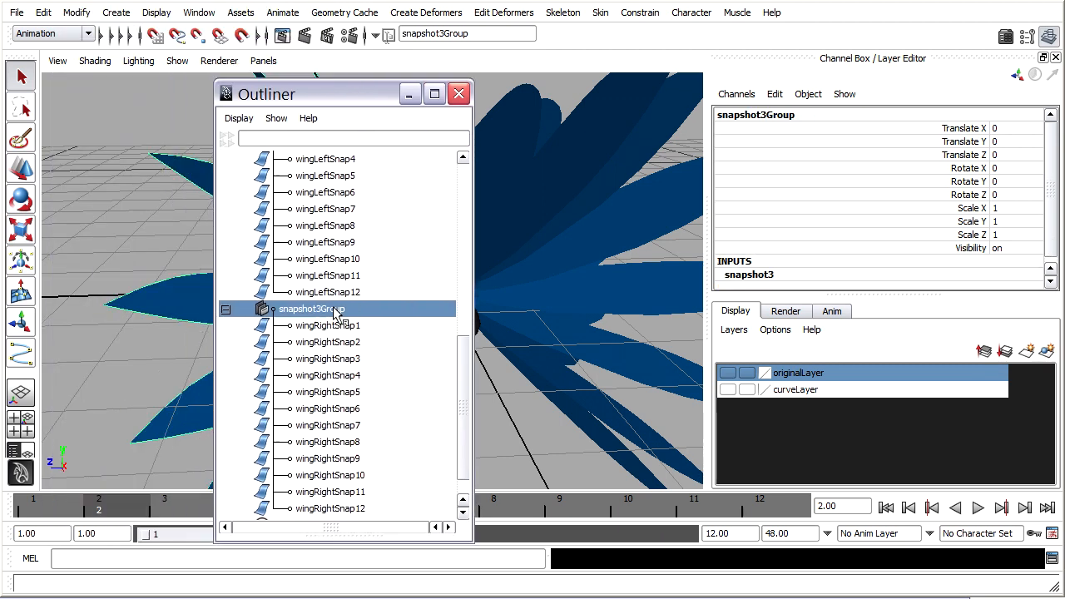
{"action": "left_click", "coordinate": [45, 13]}
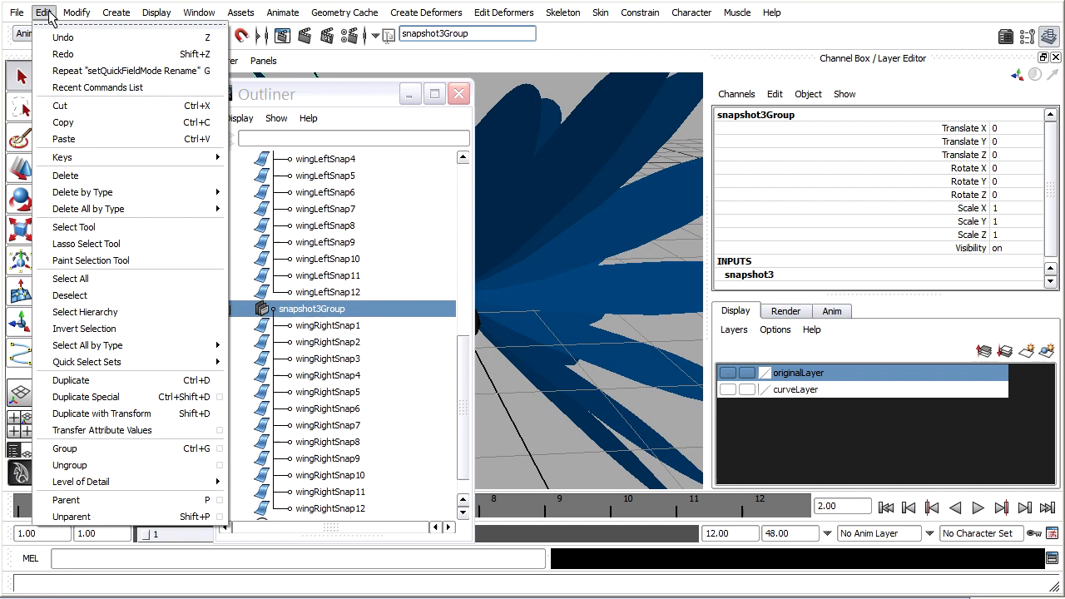
{"action": "left_click", "coordinate": [69, 465]}
{"action": "left_click_drag", "start_coordinate": [463, 391], "coordinate": [465, 274]}
{"action": "left_click", "coordinate": [312, 342]}
{"action": "left_click", "coordinate": [45, 13]}
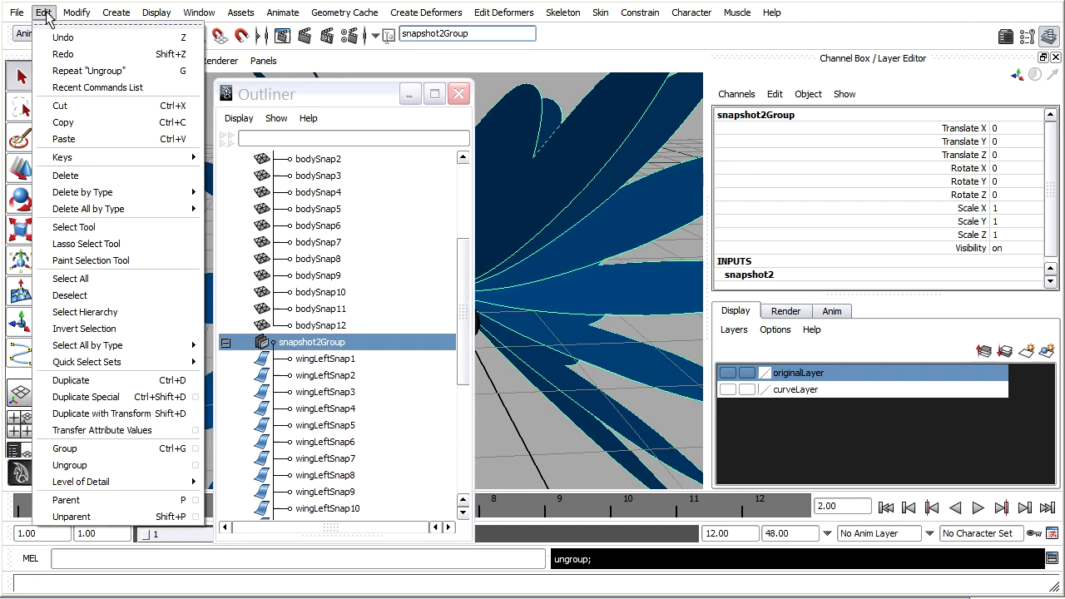
{"action": "left_click", "coordinate": [70, 465]}
{"action": "left_click_drag", "start_coordinate": [463, 312], "coordinate": [466, 167]}
{"action": "left_click", "coordinate": [311, 308]}
{"action": "left_click", "coordinate": [44, 13]}
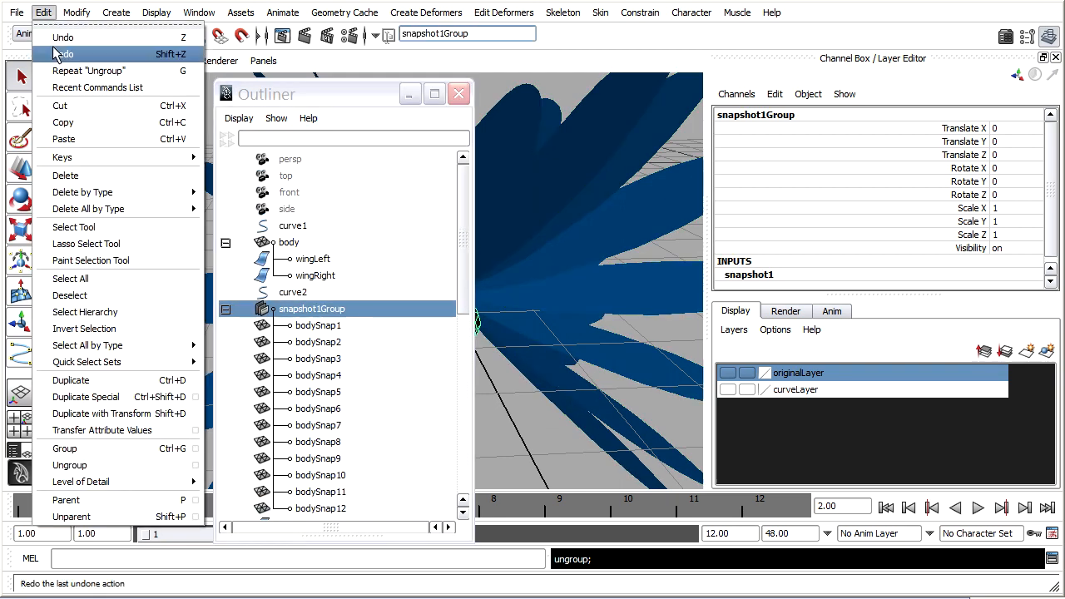
{"action": "left_click", "coordinate": [69, 465]}
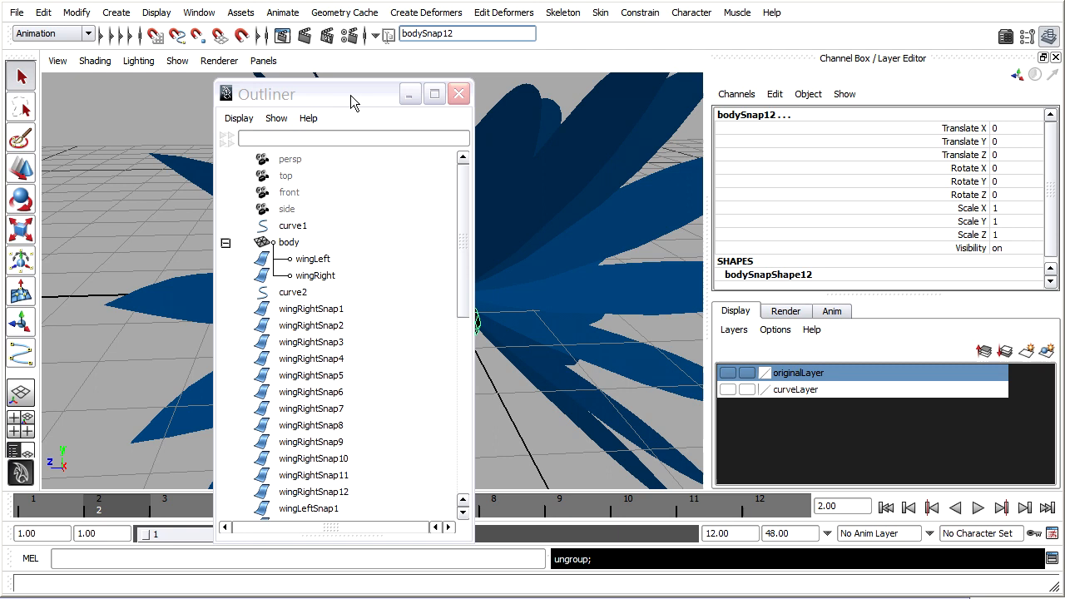
{"action": "left_click_drag", "start_coordinate": [353, 100], "coordinate": [172, 34]}
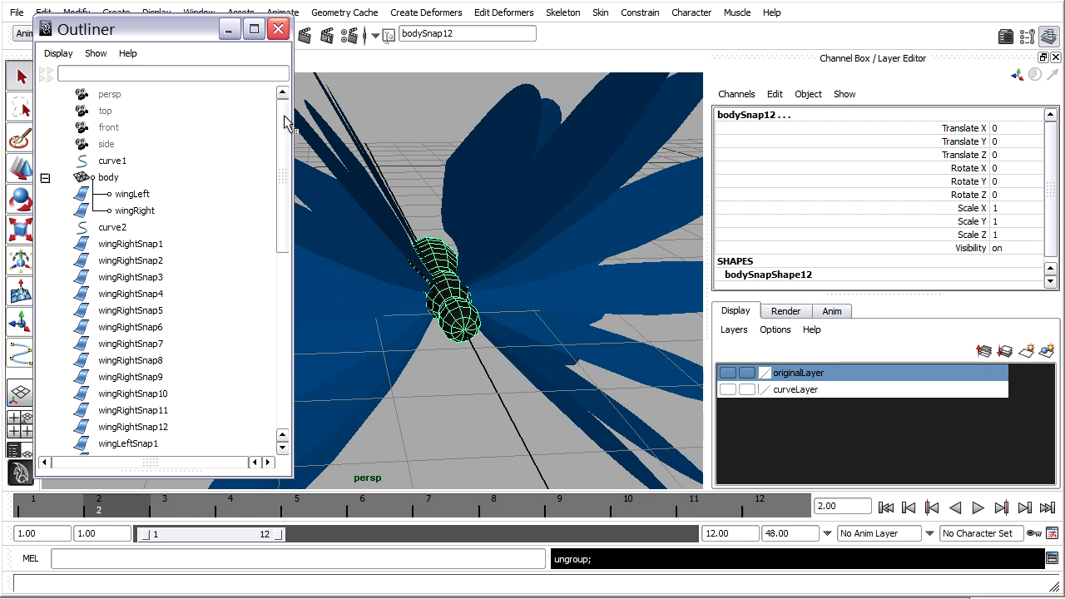
{"action": "left_click_drag", "start_coordinate": [283, 122], "coordinate": [283, 158]}
Step: Parent wingRightSnap1 and wingLeftSnap1 under bodySnap1 and expand it to verify the children
{"action": "left_click", "coordinate": [131, 194]}
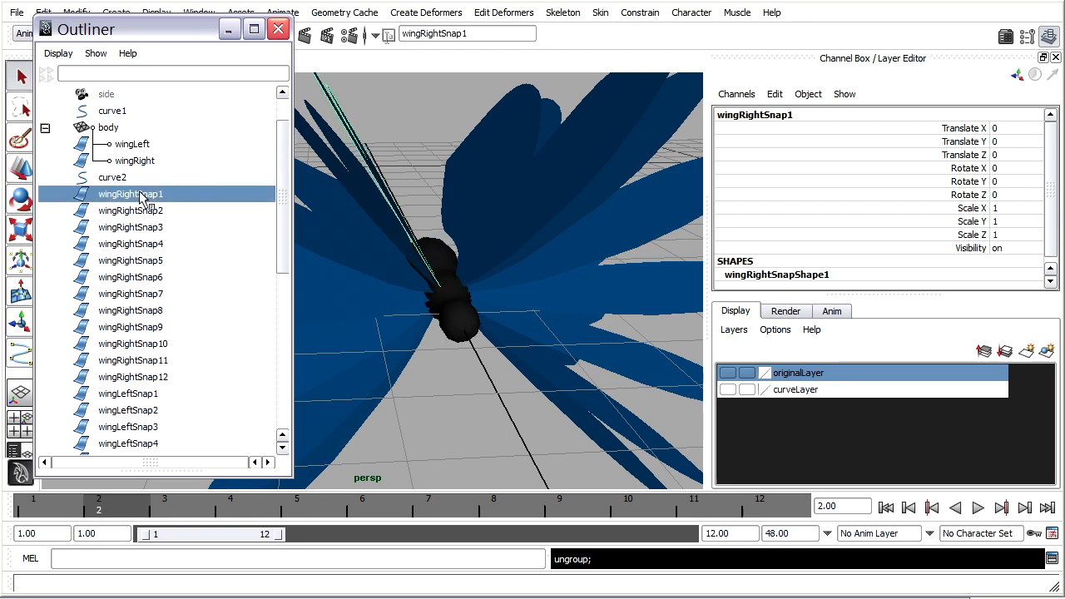
{"action": "left_click", "coordinate": [128, 393], "text": "ctrl"}
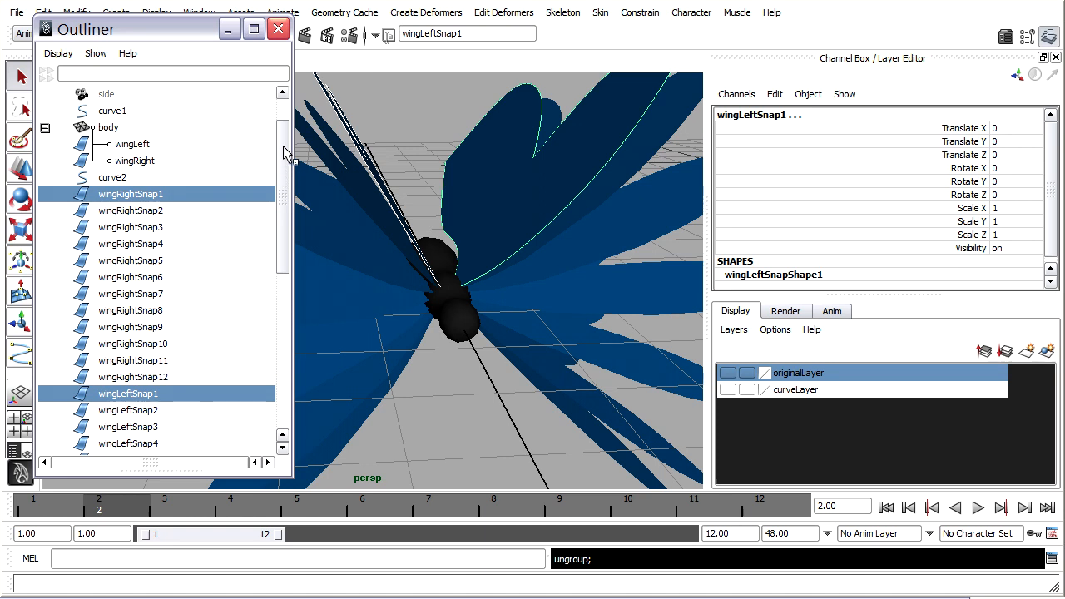
{"action": "scroll", "coordinate": [285, 150], "scroll_direction": "down", "scroll_amount": 5}
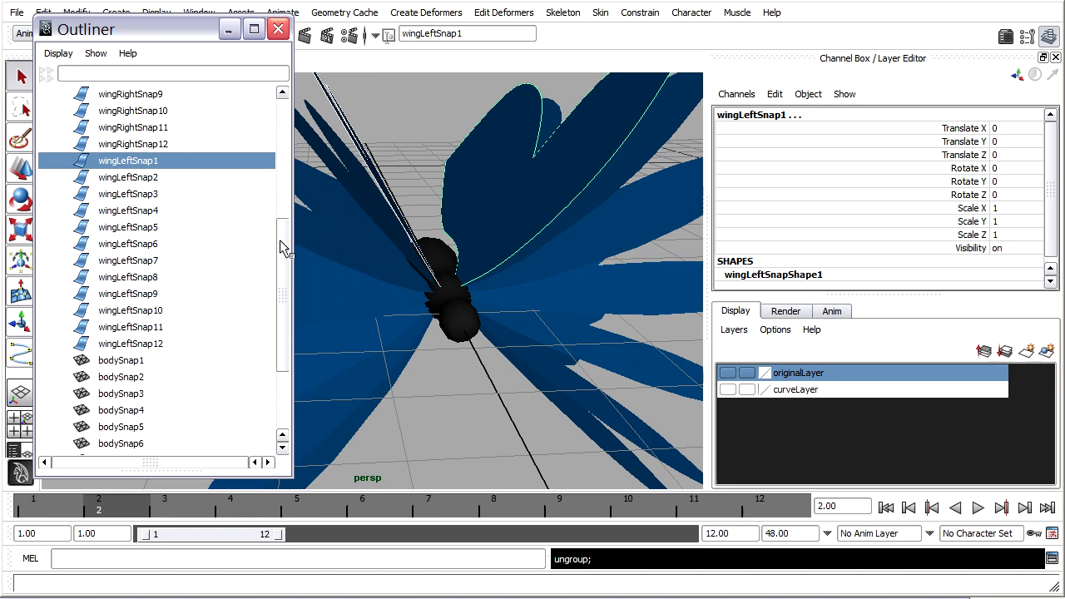
{"action": "left_click", "coordinate": [121, 327], "text": "ctrl"}
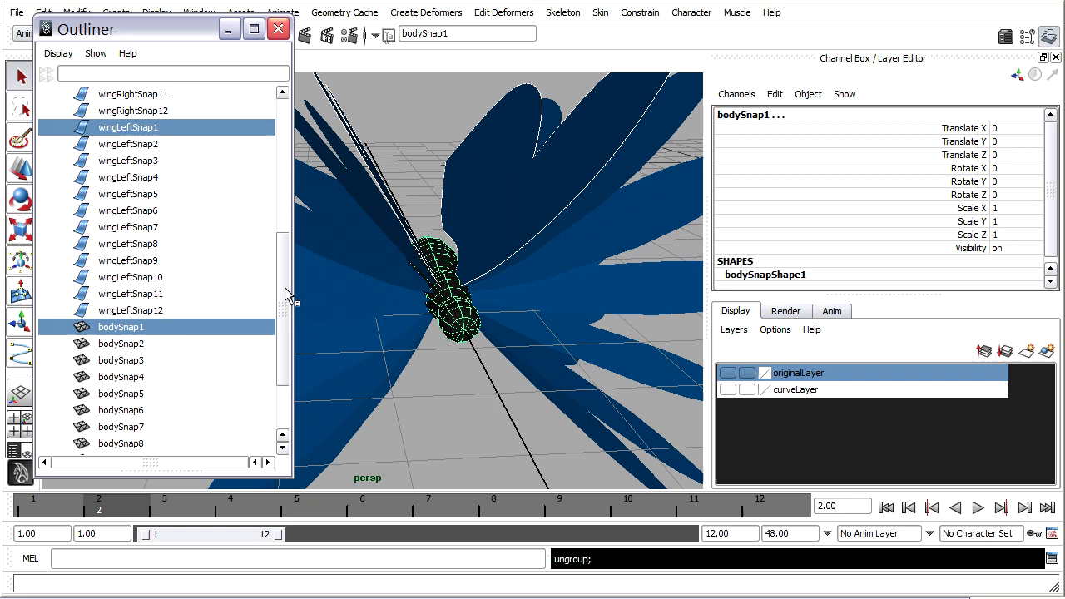
{"action": "left_click_drag", "start_coordinate": [286, 296], "coordinate": [287, 204]}
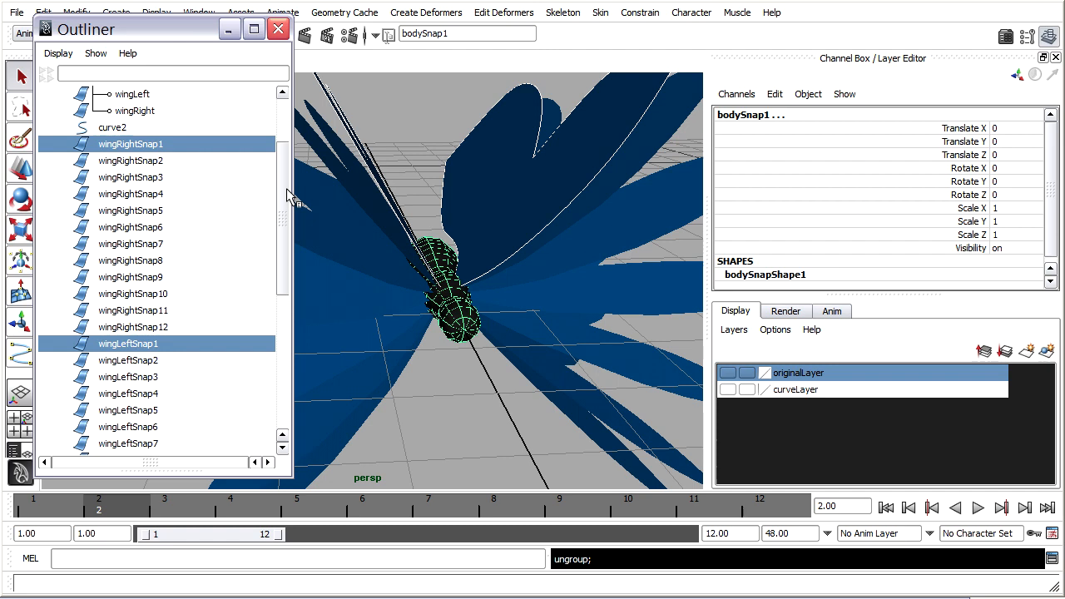
{"action": "key", "text": "p"}
{"action": "left_click_drag", "start_coordinate": [283, 188], "coordinate": [283, 332]}
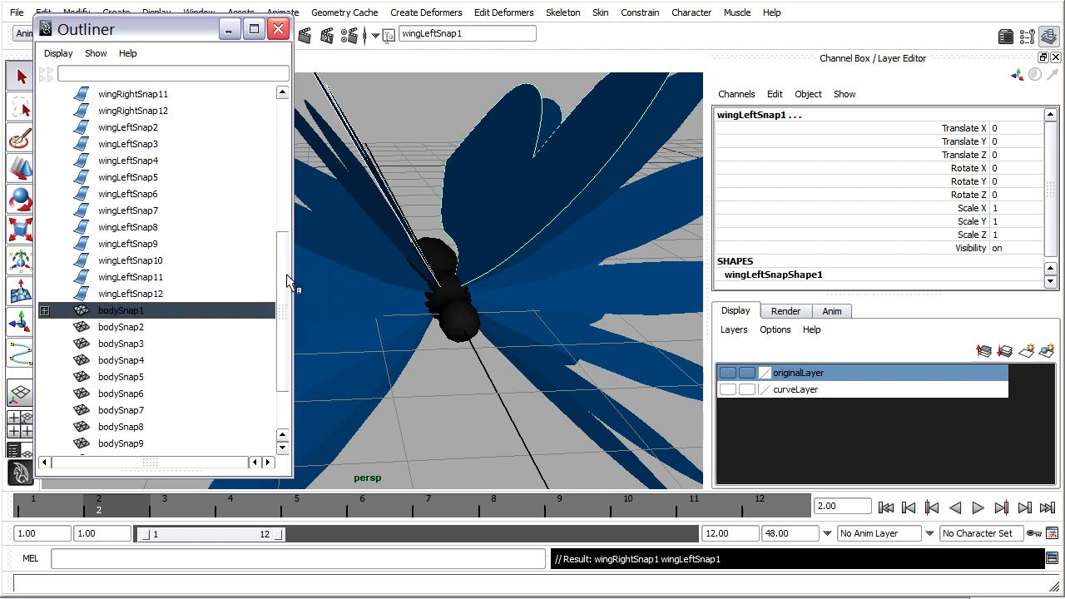
{"action": "left_click", "coordinate": [121, 244]}
{"action": "left_click", "coordinate": [45, 244]}
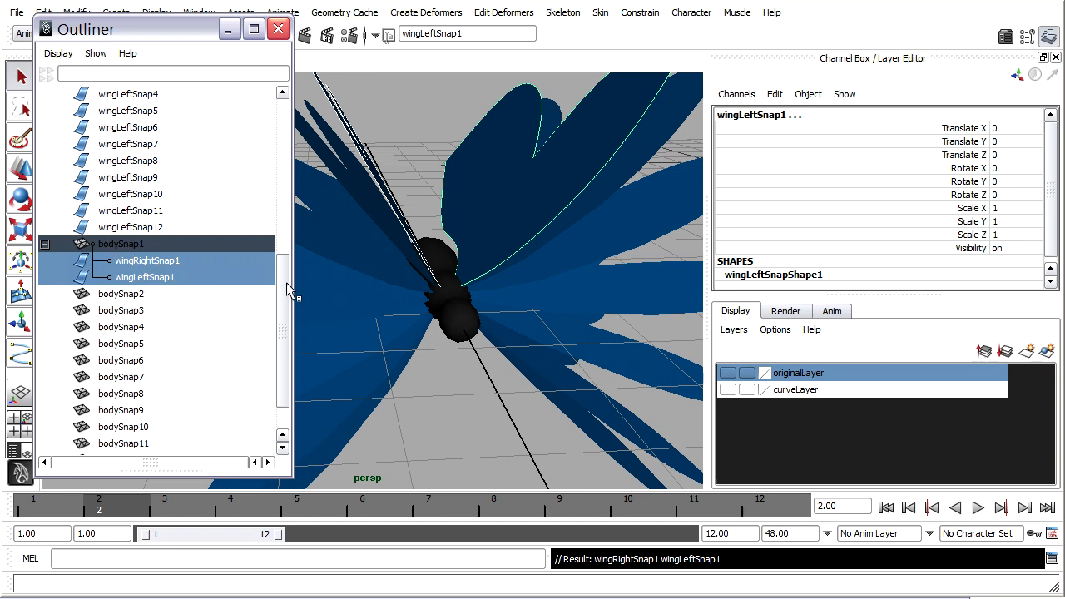
{"action": "left_click_drag", "start_coordinate": [283, 282], "coordinate": [283, 133]}
Step: Parent wingRightSnap2 and wingLeftSnap2 under bodySnap2
{"action": "left_click", "coordinate": [137, 196]}
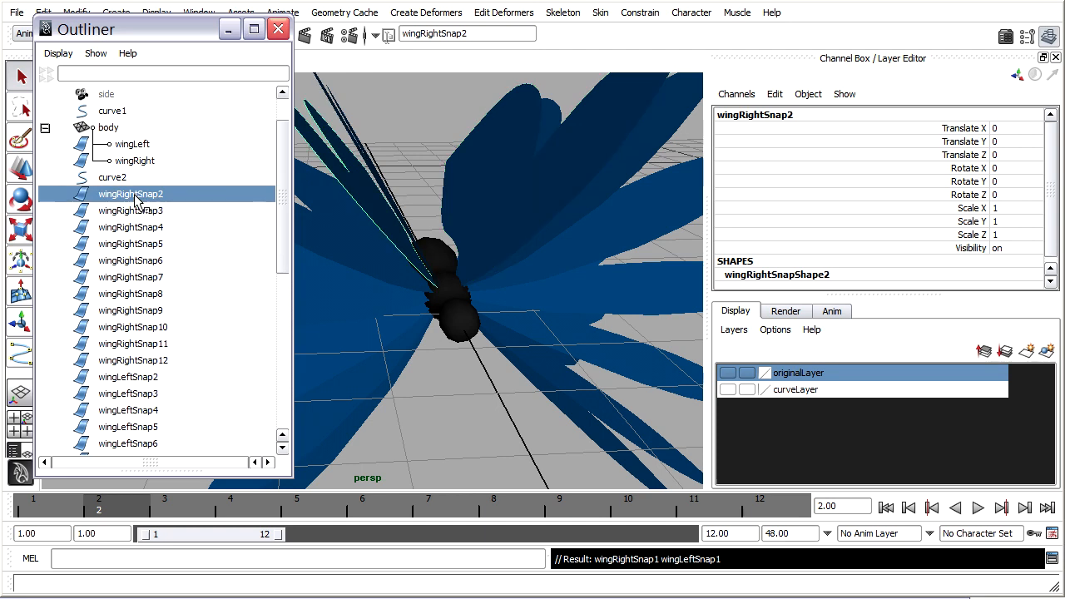
{"action": "left_click", "coordinate": [141, 379], "text": "ctrl"}
{"action": "left_click_drag", "start_coordinate": [283, 197], "coordinate": [283, 275]}
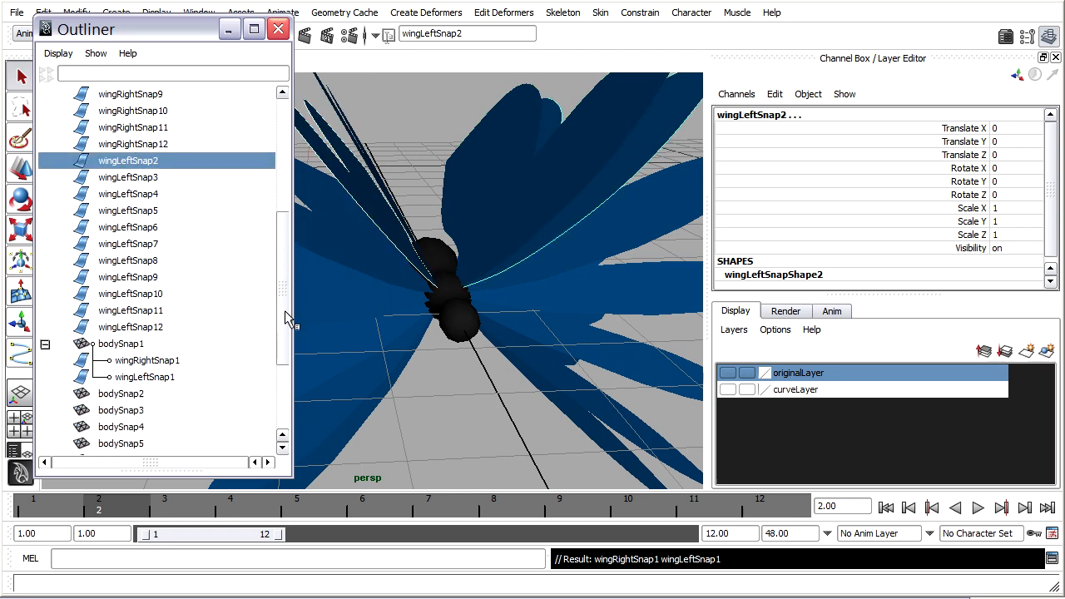
{"action": "left_click", "coordinate": [121, 377], "text": "ctrl"}
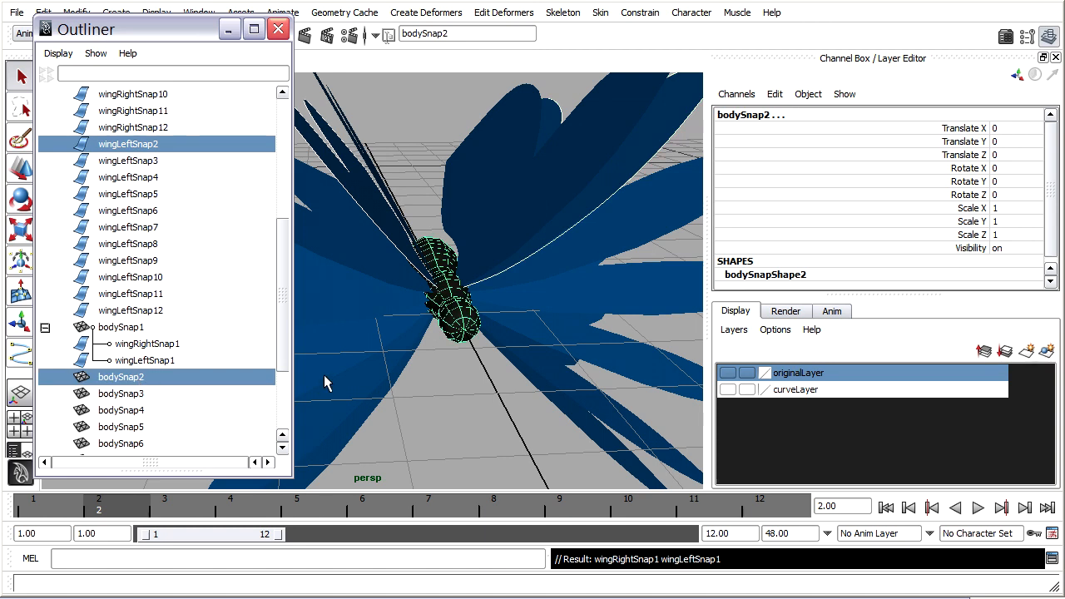
{"action": "key", "text": "p"}
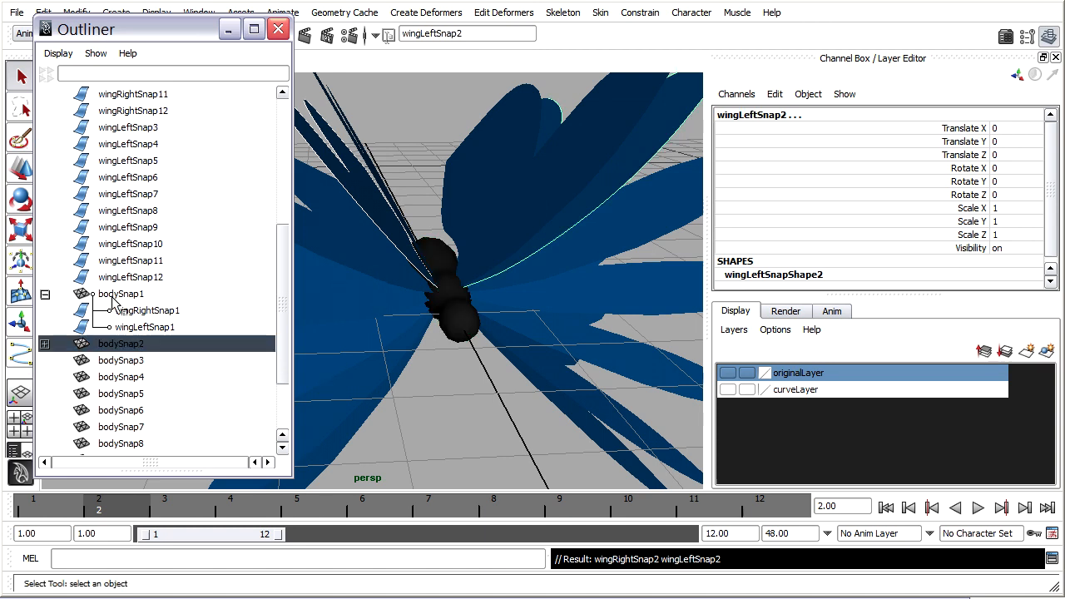
{"action": "left_click_drag", "start_coordinate": [283, 303], "coordinate": [282, 225]}
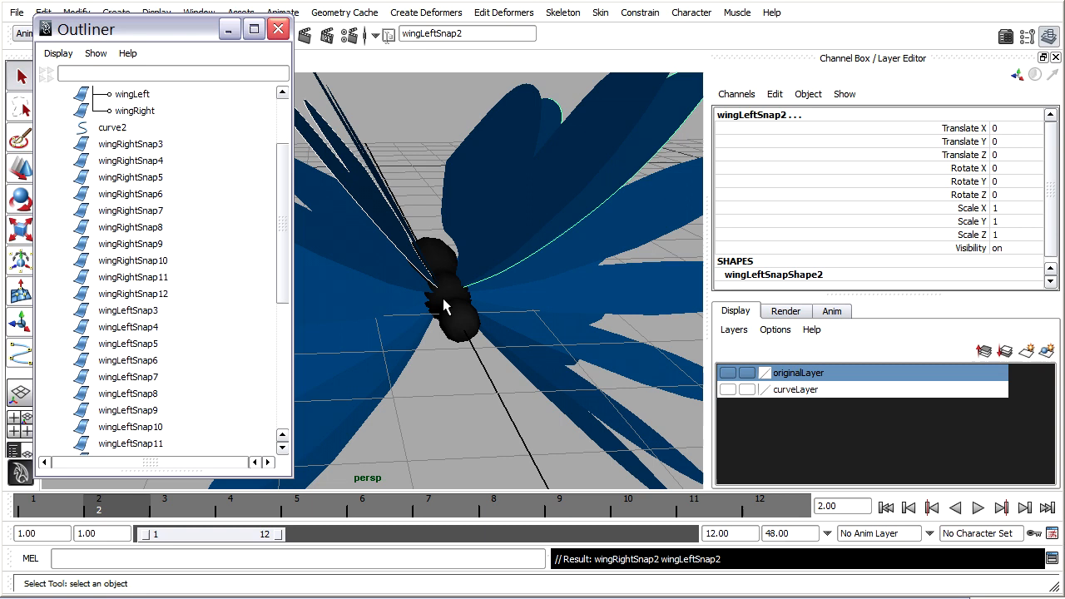
{"action": "mouse_move", "coordinate": [503, 311]}
{"action": "left_mouse_down", "text": "alt"}
{"action": "mouse_move", "coordinate": [424, 289]}
{"action": "mouse_move", "coordinate": [569, 311]}
{"action": "mouse_move", "coordinate": [558, 316]}
{"action": "left_mouse_up", "text": "alt"}
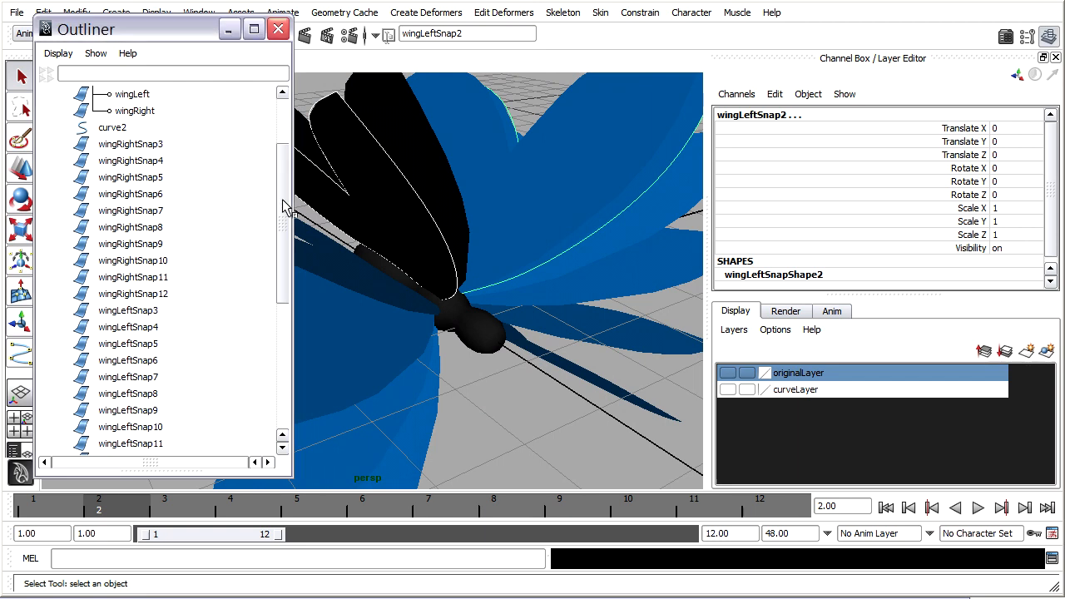
{"action": "left_click_drag", "start_coordinate": [283, 208], "coordinate": [286, 125]}
Step: Select the wing snapshots 3 and 4 with bodySnap3 and bodySnap4 for parenting
{"action": "left_click", "coordinate": [131, 244]}
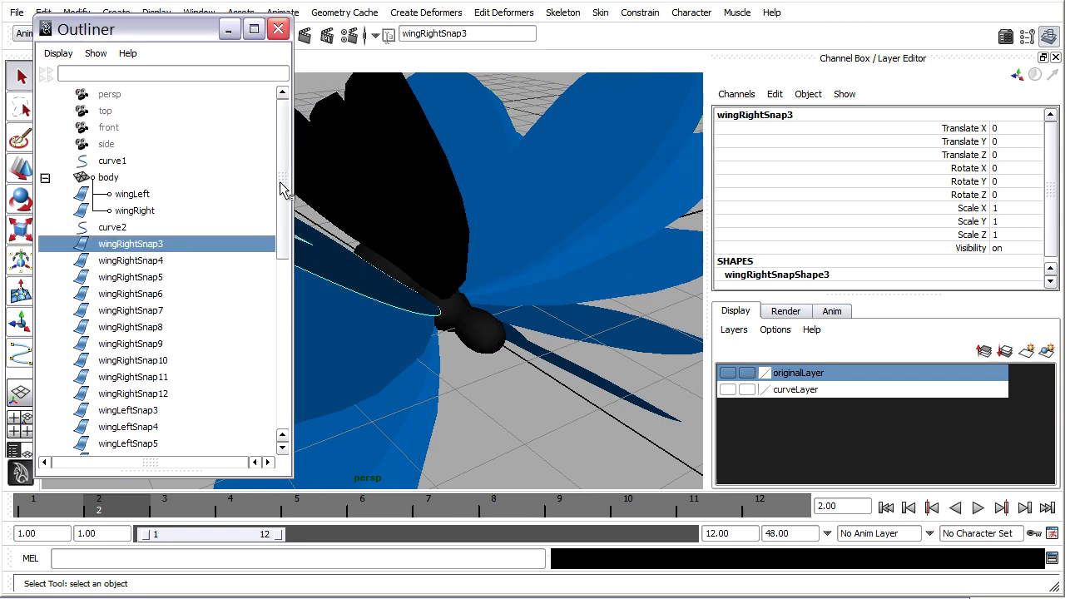
{"action": "left_click_drag", "start_coordinate": [283, 191], "coordinate": [286, 308]}
{"action": "left_click", "coordinate": [144, 212]}
{"action": "left_click", "coordinate": [120, 377]}
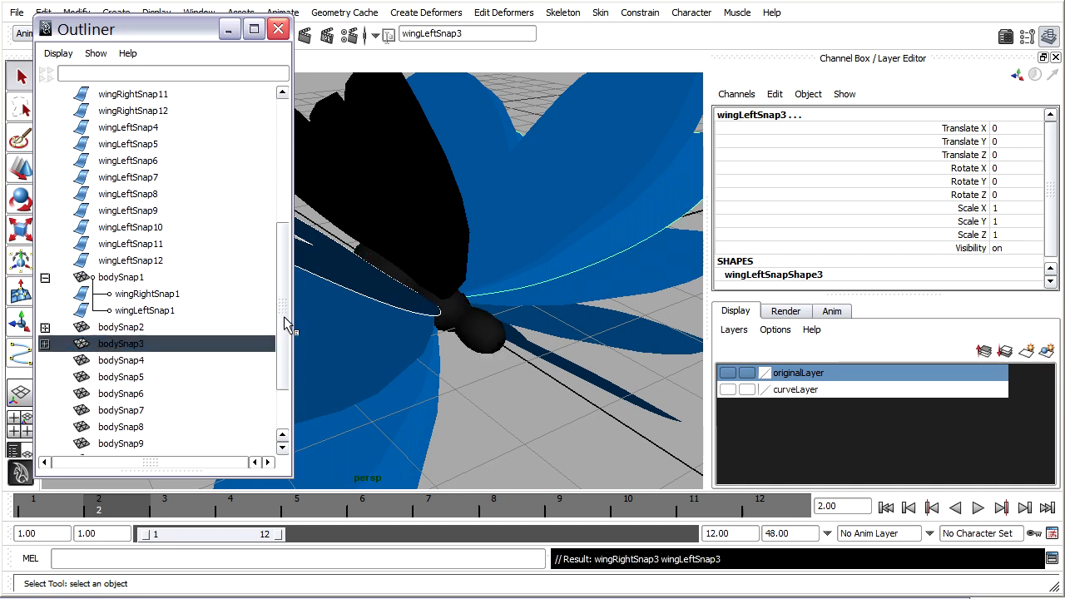
{"action": "left_click_drag", "start_coordinate": [285, 325], "coordinate": [285, 124]}
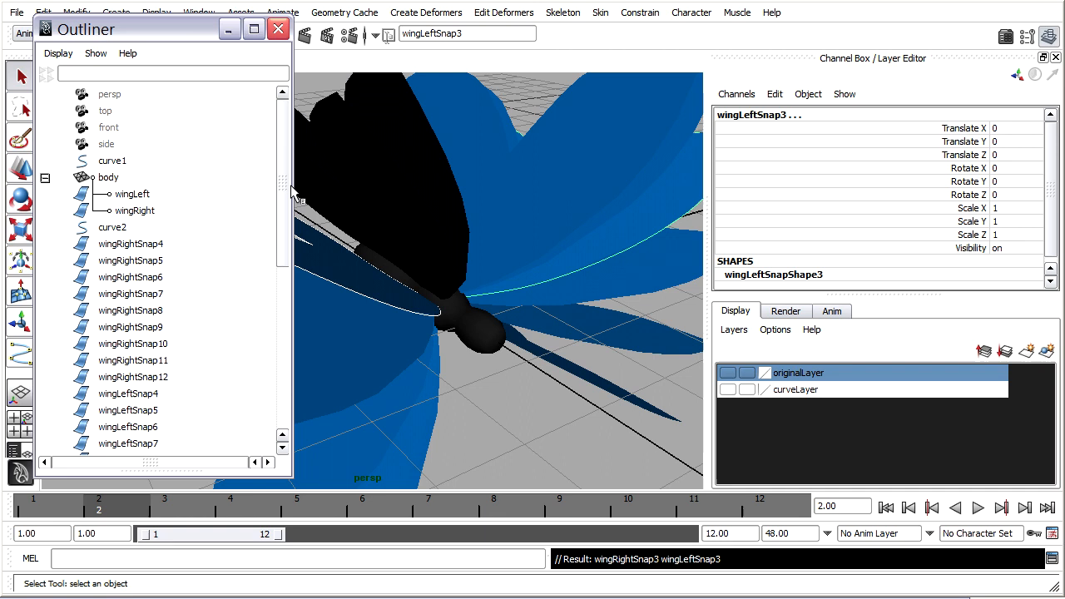
{"action": "left_click", "coordinate": [186, 244]}
{"action": "left_click_drag", "start_coordinate": [283, 183], "coordinate": [283, 275]}
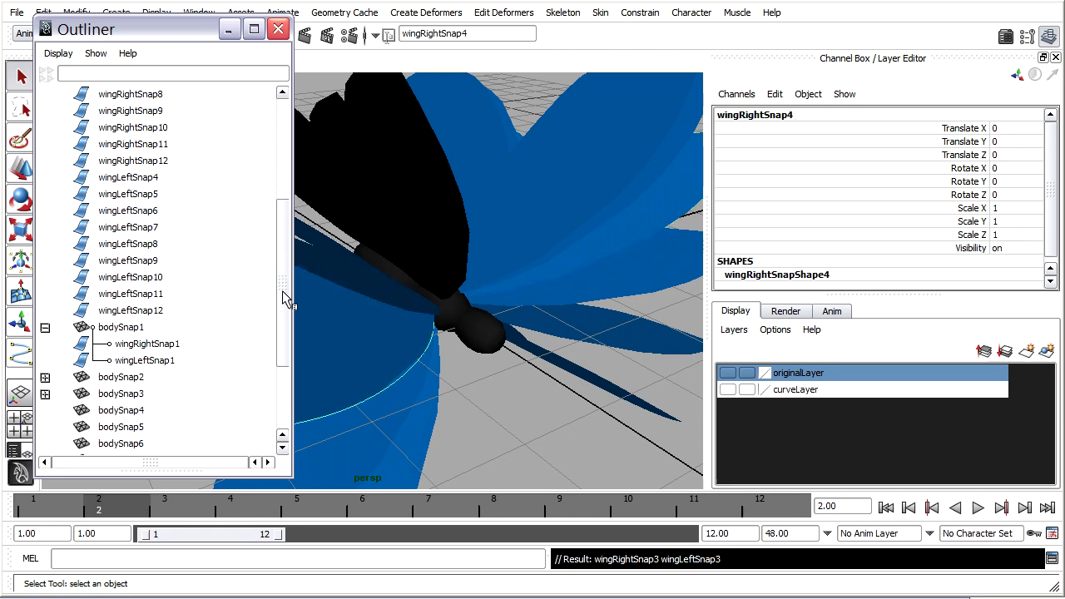
{"action": "left_click", "coordinate": [144, 196]}
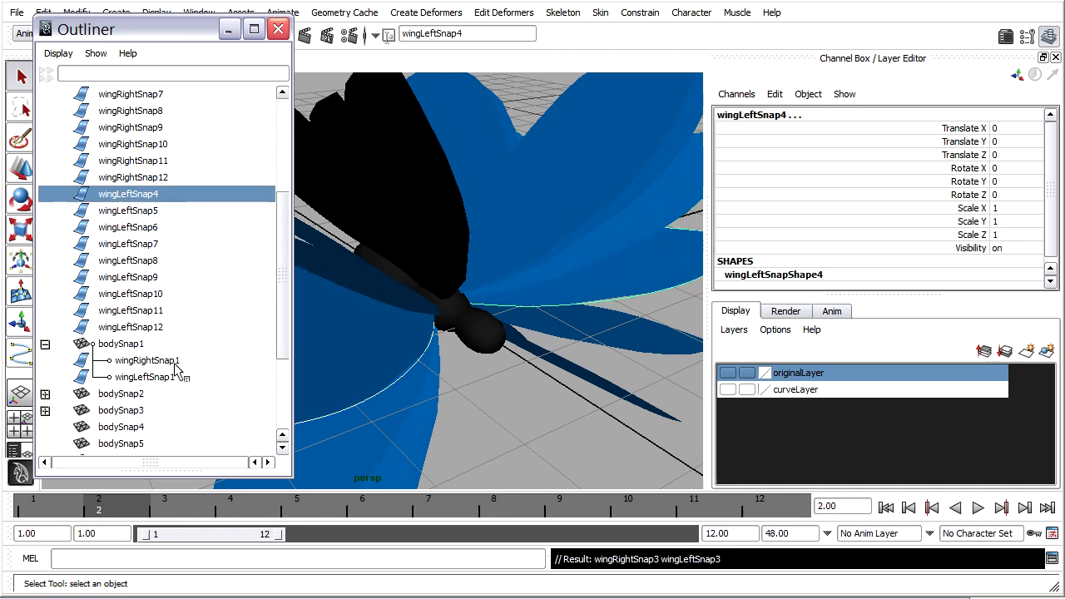
{"action": "left_click", "coordinate": [125, 427], "text": "ctrl"}
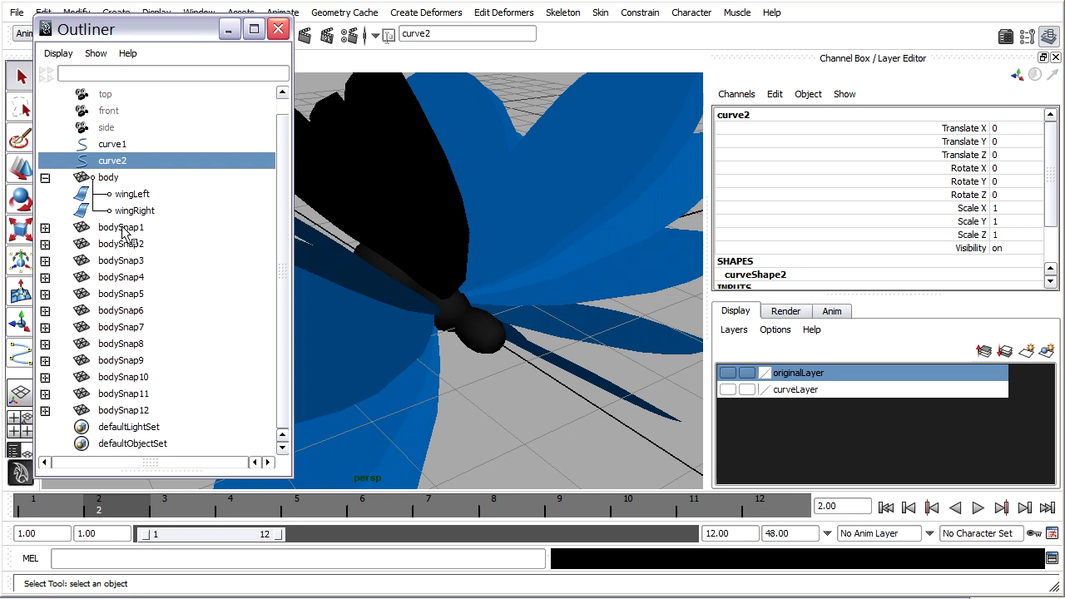
{"action": "mouse_move", "coordinate": [432, 291]}
{"action": "left_mouse_down", "text": "alt"}
{"action": "mouse_move", "coordinate": [450, 277]}
{"action": "mouse_move", "coordinate": [435, 243]}
{"action": "mouse_move", "coordinate": [431, 262]}
{"action": "left_mouse_up", "text": "alt"}
{"action": "left_click", "coordinate": [120, 227]}
{"action": "left_click", "coordinate": [121, 244]}
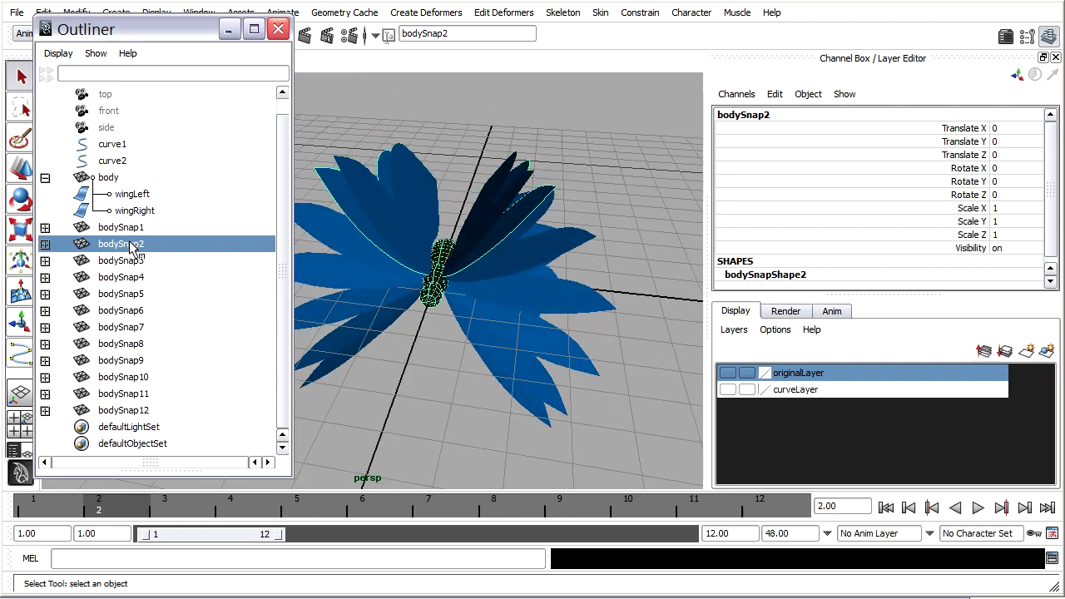
{"action": "left_click", "coordinate": [121, 261]}
{"action": "left_click", "coordinate": [120, 277]}
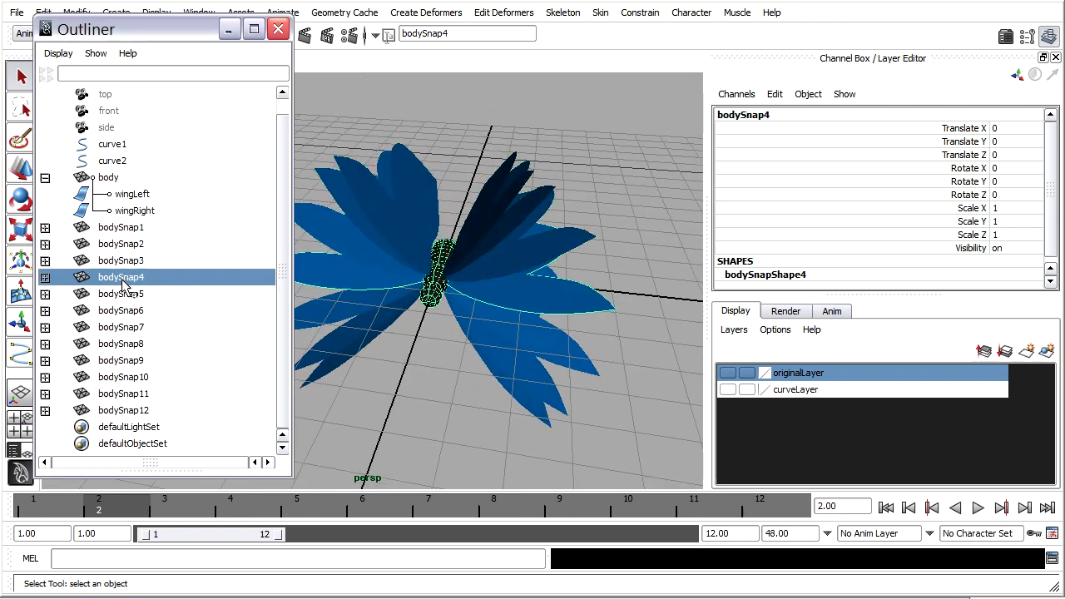
{"action": "left_click", "coordinate": [121, 310]}
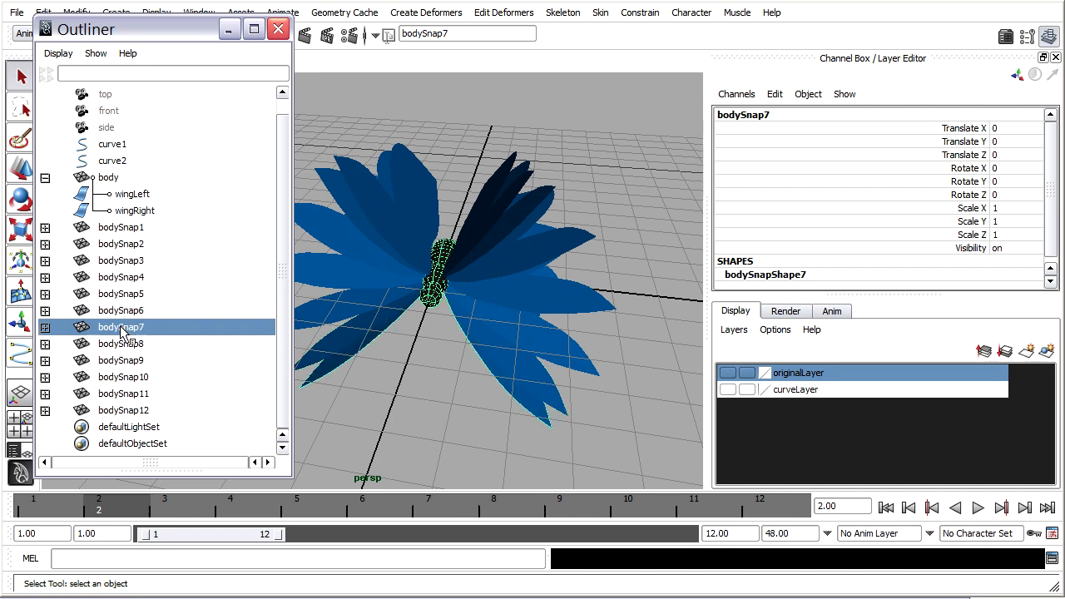
{"action": "left_click", "coordinate": [121, 344]}
{"action": "left_click", "coordinate": [120, 360]}
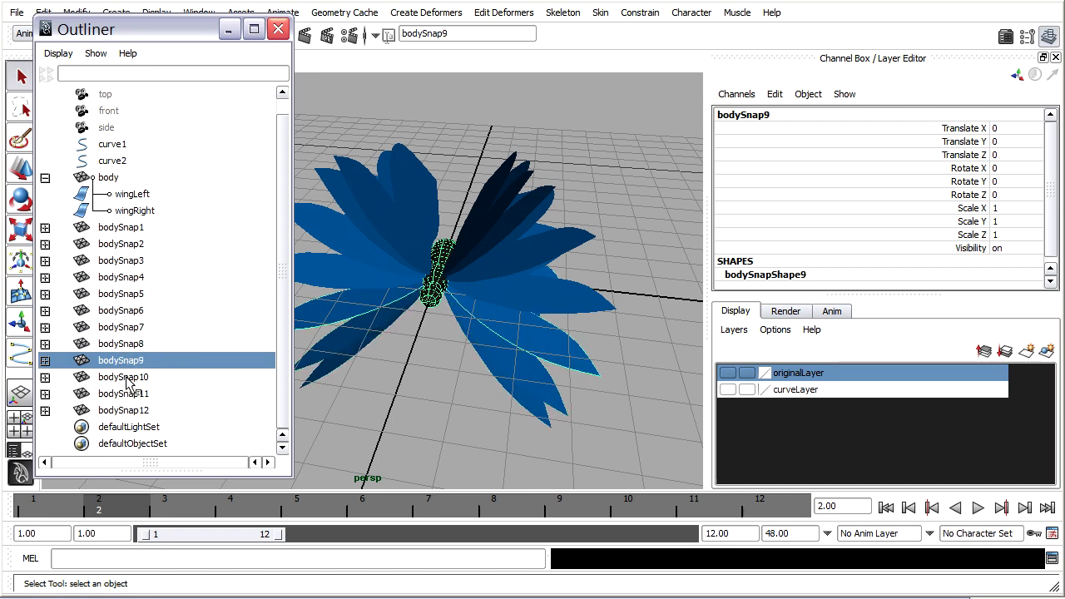
{"action": "left_click", "coordinate": [123, 393]}
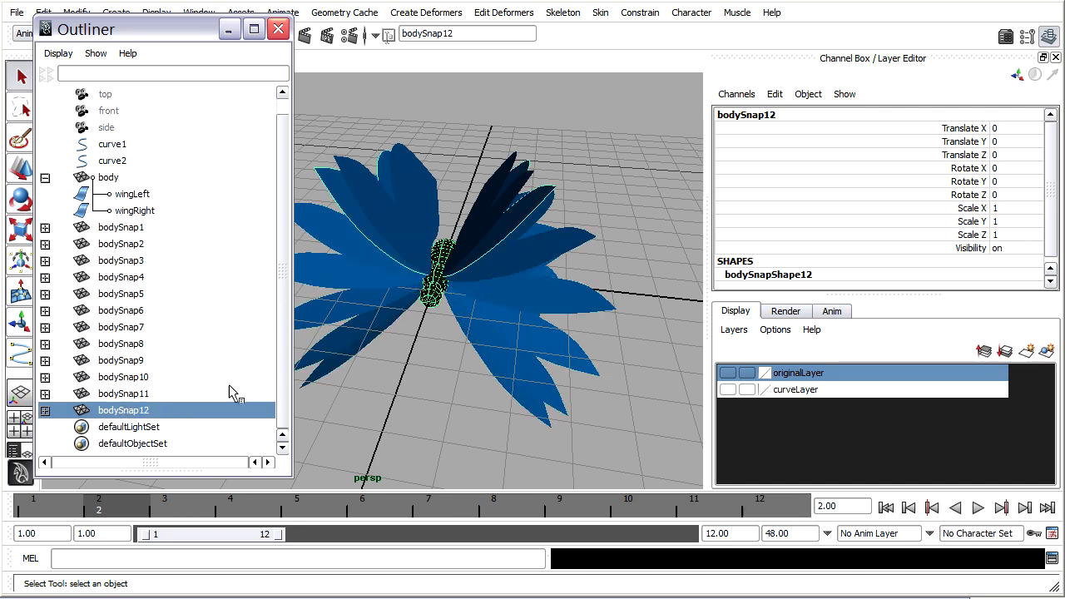
{"action": "mouse_move", "coordinate": [416, 375]}
{"action": "left_mouse_down", "text": "alt"}
{"action": "mouse_move", "coordinate": [512, 339]}
{"action": "mouse_move", "coordinate": [481, 350]}
{"action": "mouse_move", "coordinate": [566, 341]}
{"action": "left_mouse_up", "text": "alt"}
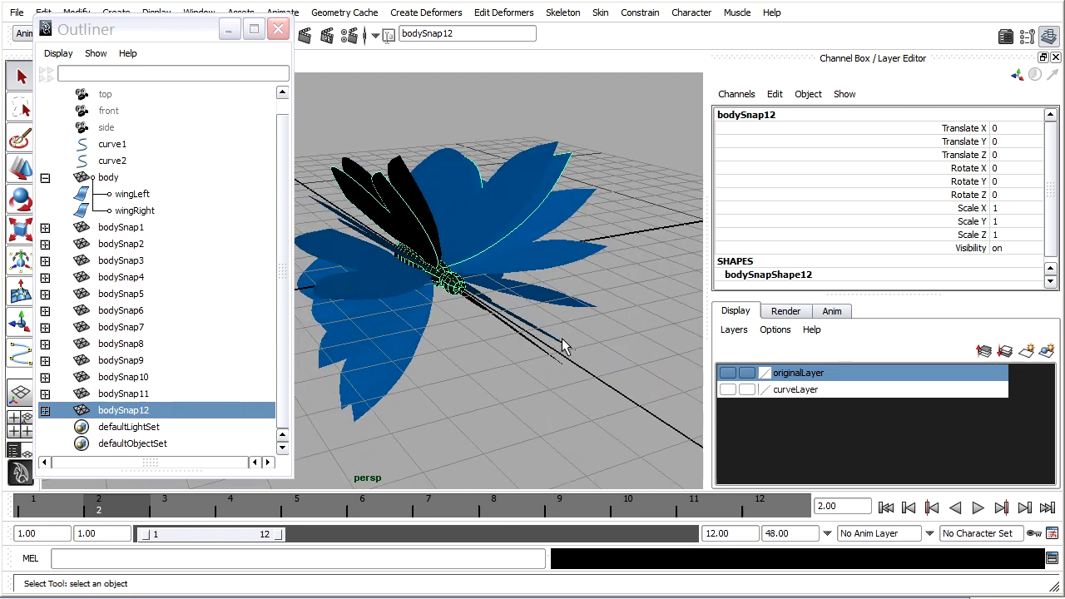
Step: Save the scene as butterfly04.ma, starting from the butterfly03.ma name in the scenes folder
{"action": "left_click", "coordinate": [278, 29]}
{"action": "left_click", "coordinate": [16, 11]}
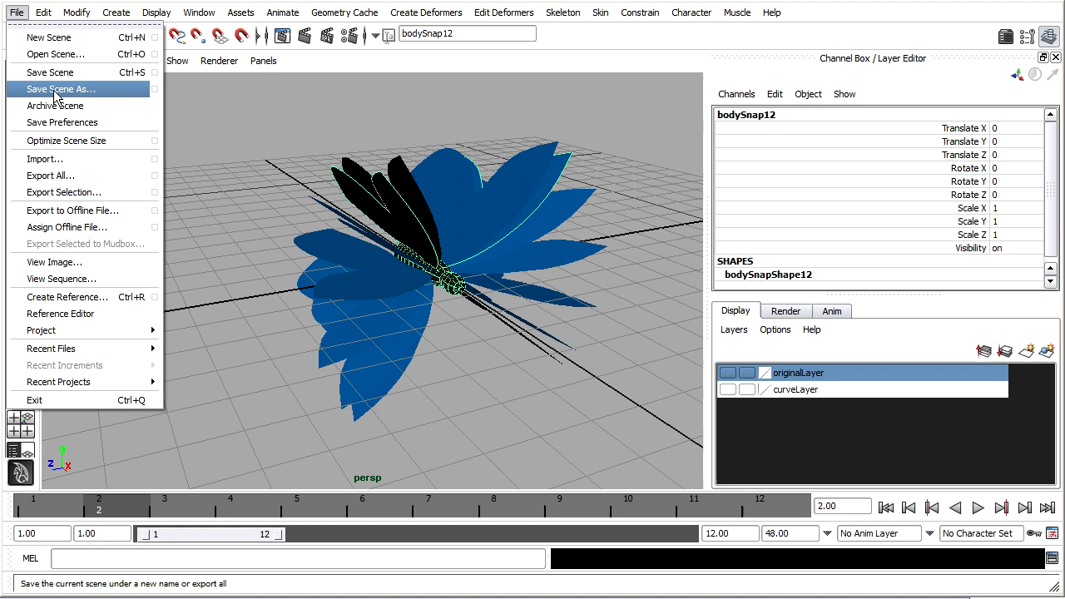
{"action": "left_click", "coordinate": [111, 91]}
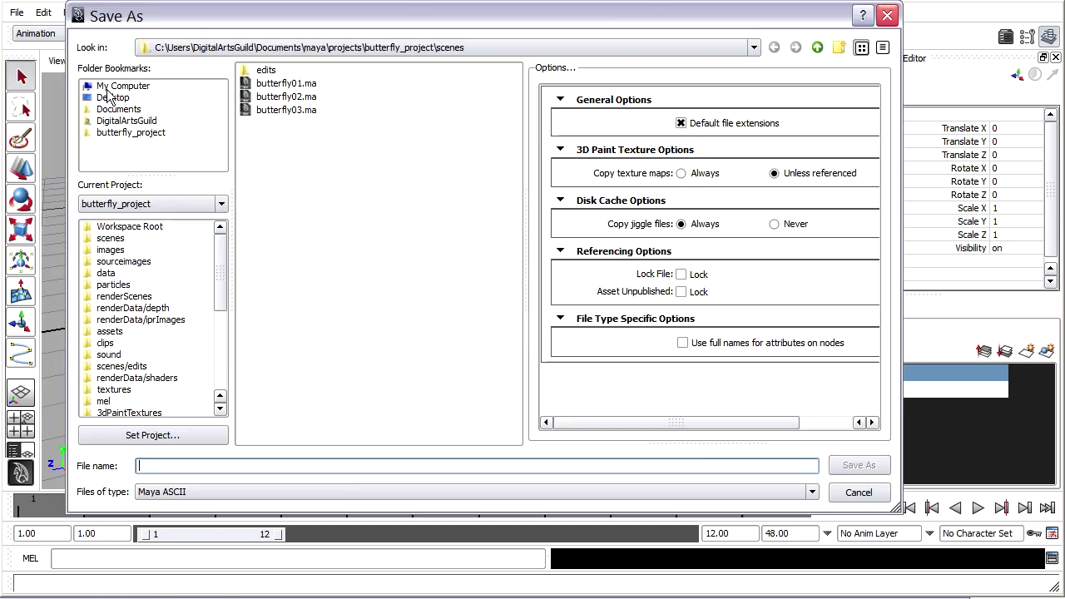
{"action": "left_click", "coordinate": [287, 111]}
{"action": "left_click", "coordinate": [178, 466]}
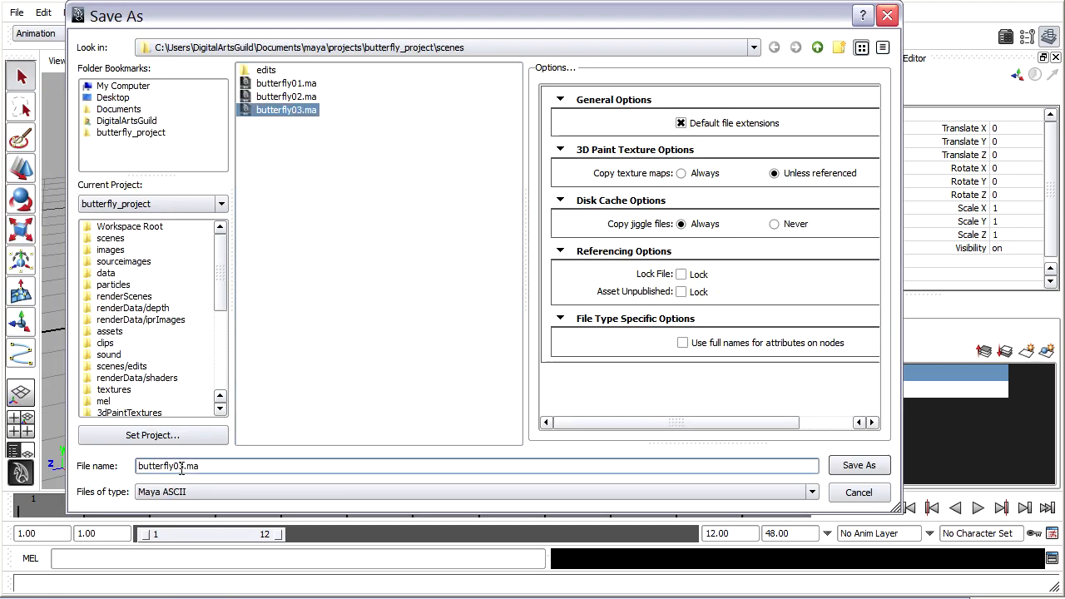
{"action": "key", "text": "Delete"}
{"action": "type", "text": "4"}
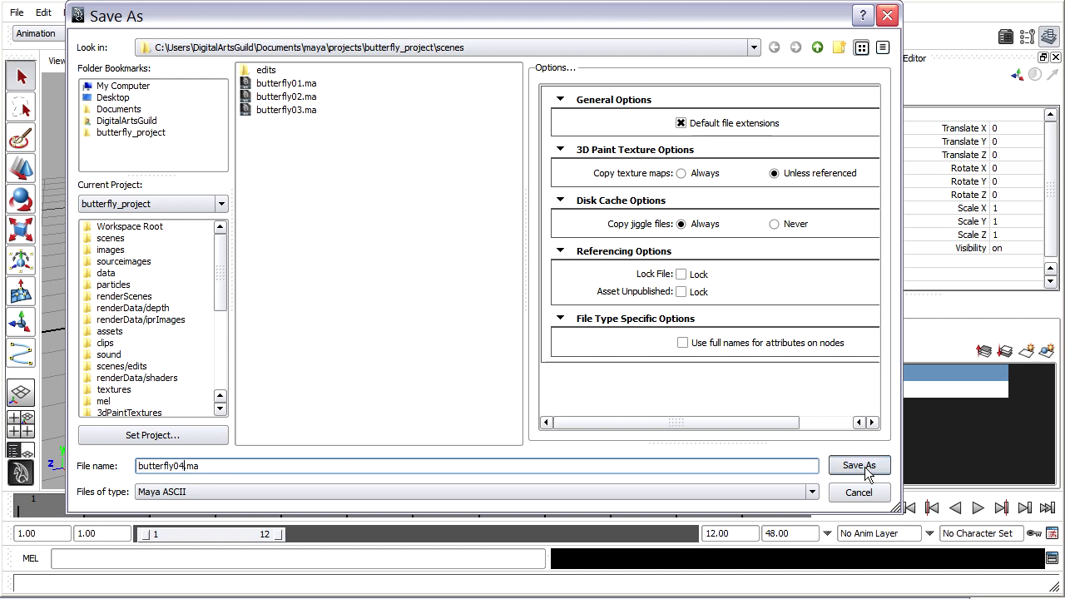
{"action": "left_click", "coordinate": [858, 465]}
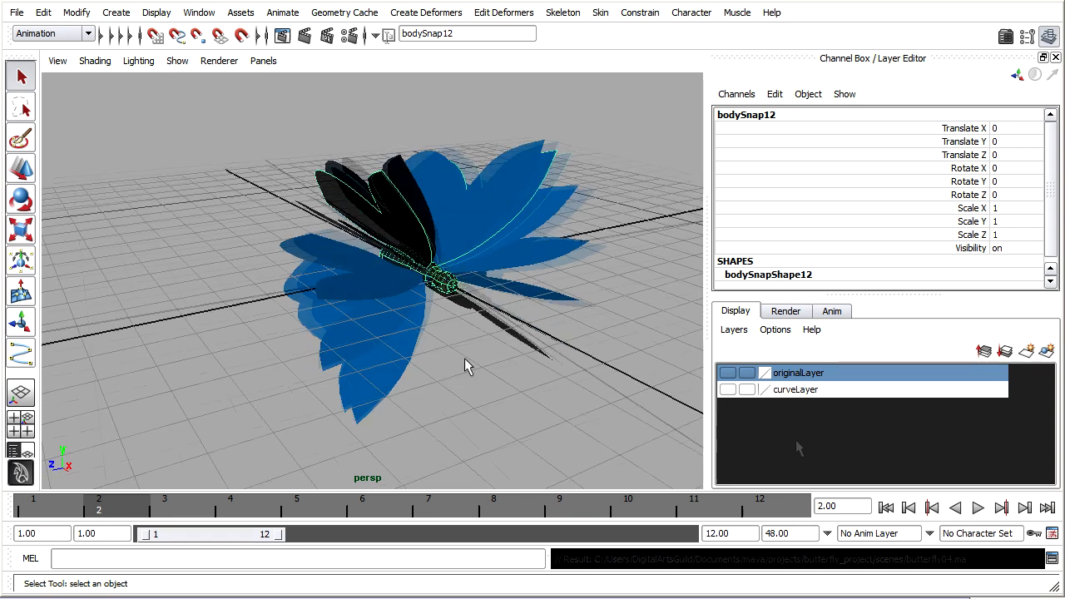
Step: Select bodySnap1 through bodySnap12 in the Outliner, ready for export
{"action": "left_click_drag", "start_coordinate": [449, 354], "coordinate": [464, 358], "text": "alt"}
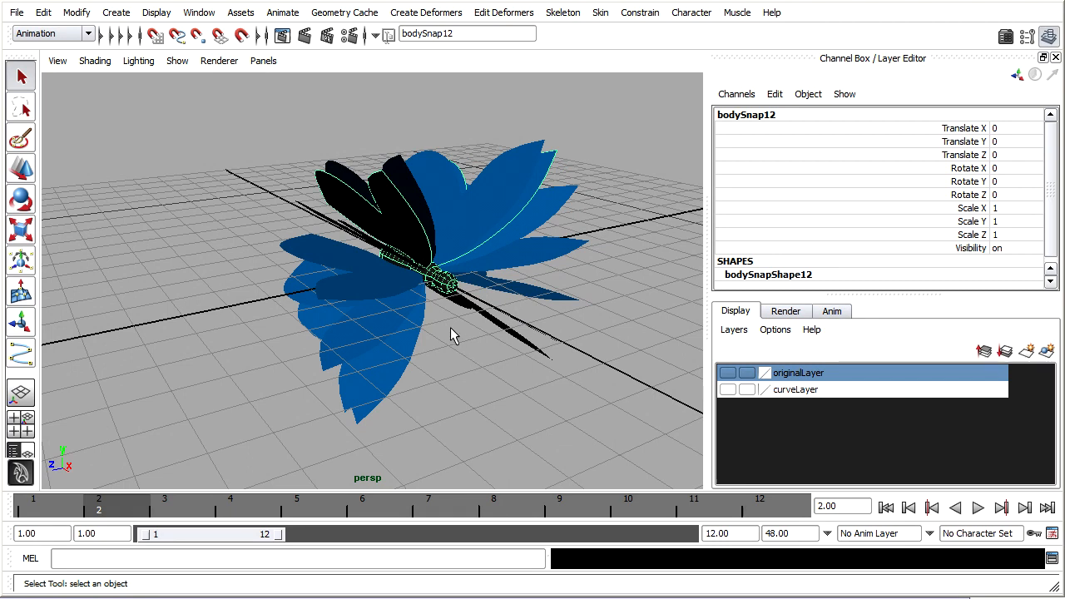
{"action": "left_click", "coordinate": [199, 12]}
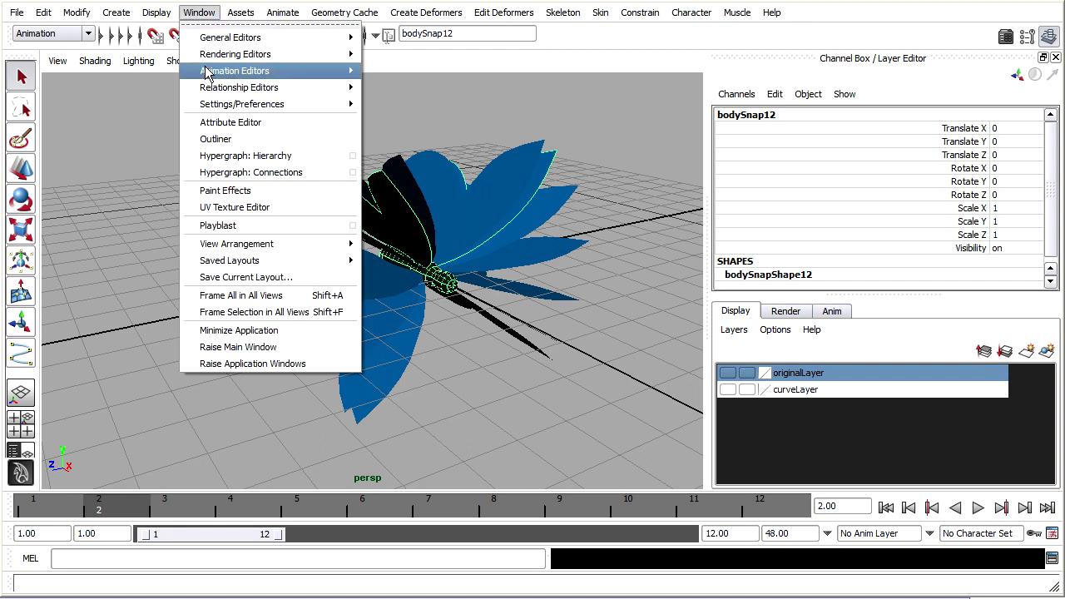
{"action": "left_click", "coordinate": [216, 139]}
{"action": "left_click_drag", "start_coordinate": [133, 211], "coordinate": [130, 394]}
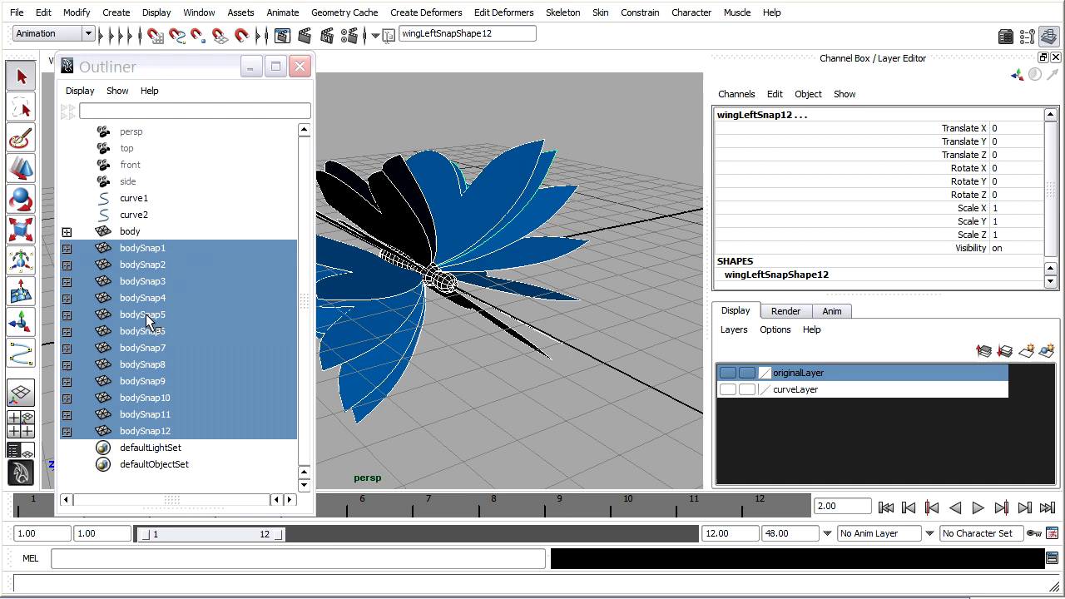
{"action": "left_click", "coordinate": [17, 12]}
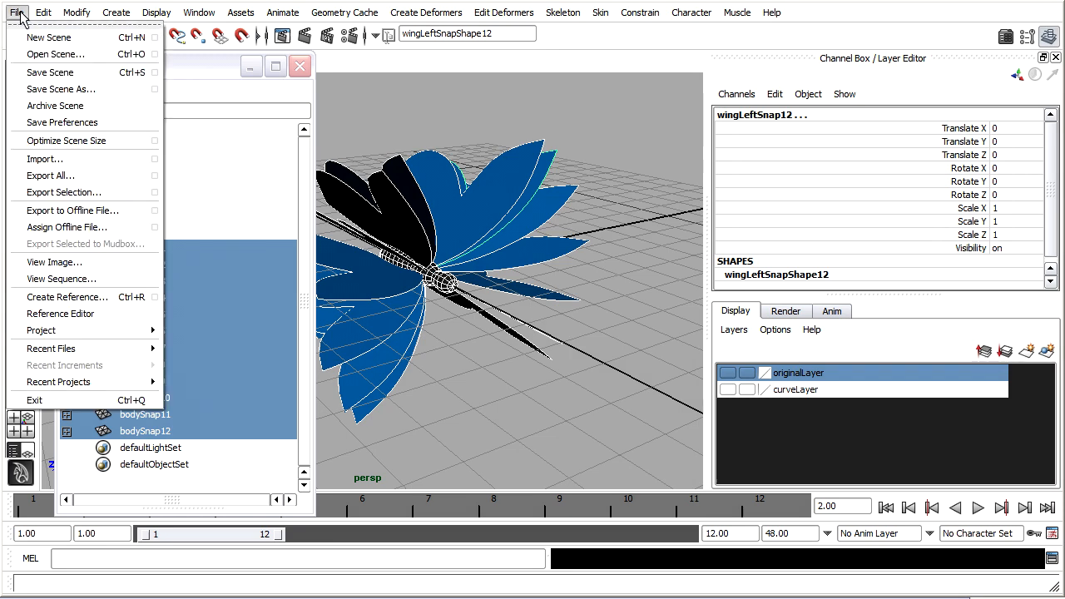
Step: Export the selected snapshots as butterfly_snapshots in Maya ASCII format to the scenes folder
{"action": "left_click", "coordinate": [130, 195]}
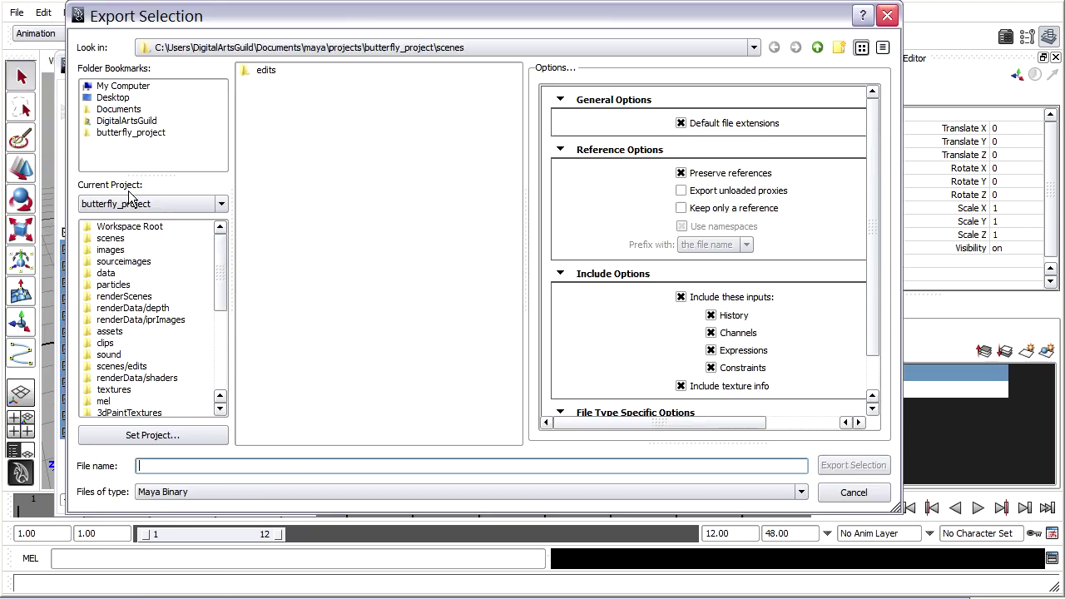
{"action": "left_click", "coordinate": [191, 493]}
{"action": "left_click", "coordinate": [203, 360]}
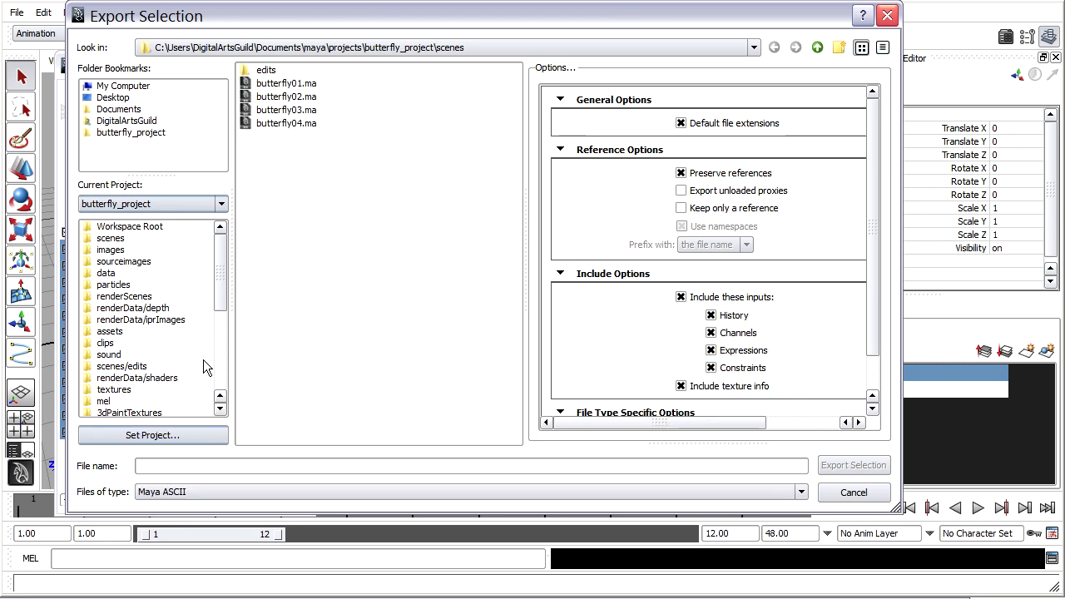
{"action": "left_click", "coordinate": [196, 466]}
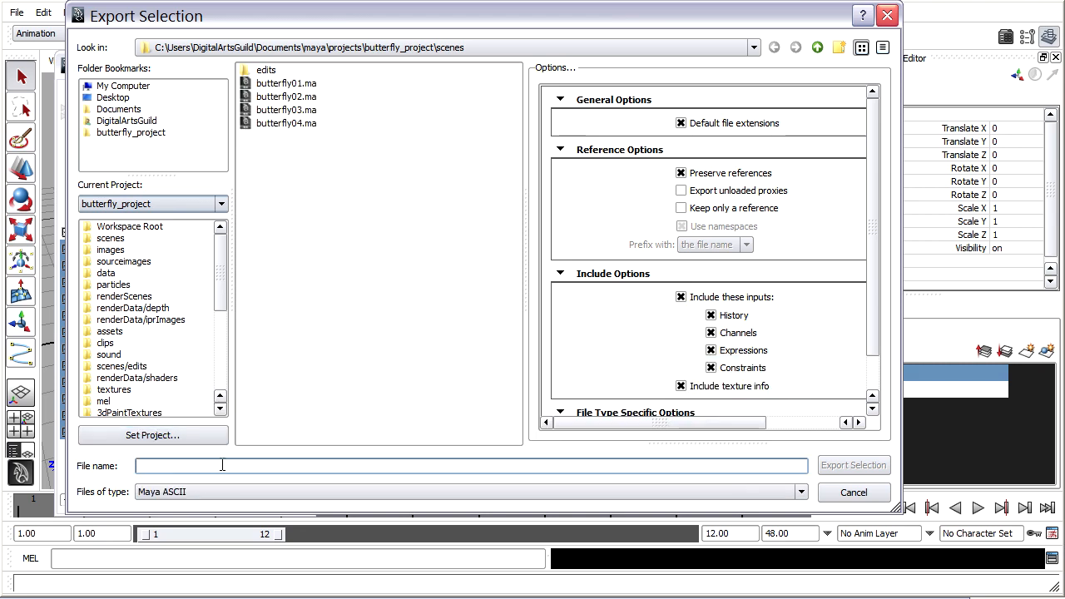
{"action": "type", "text": "butterfl"}
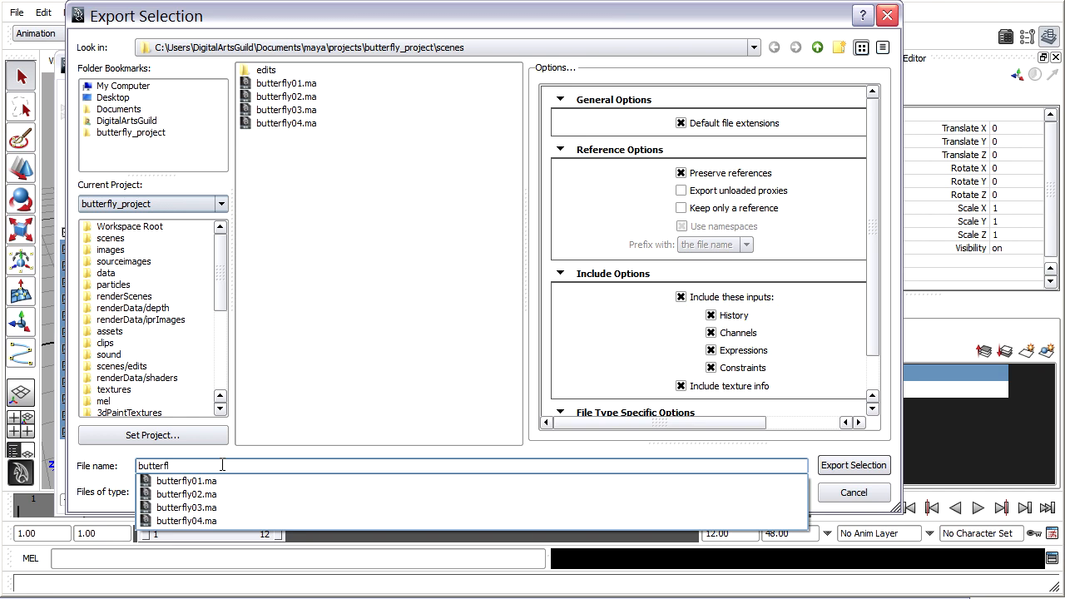
{"action": "type", "text": "y_snapsh"}
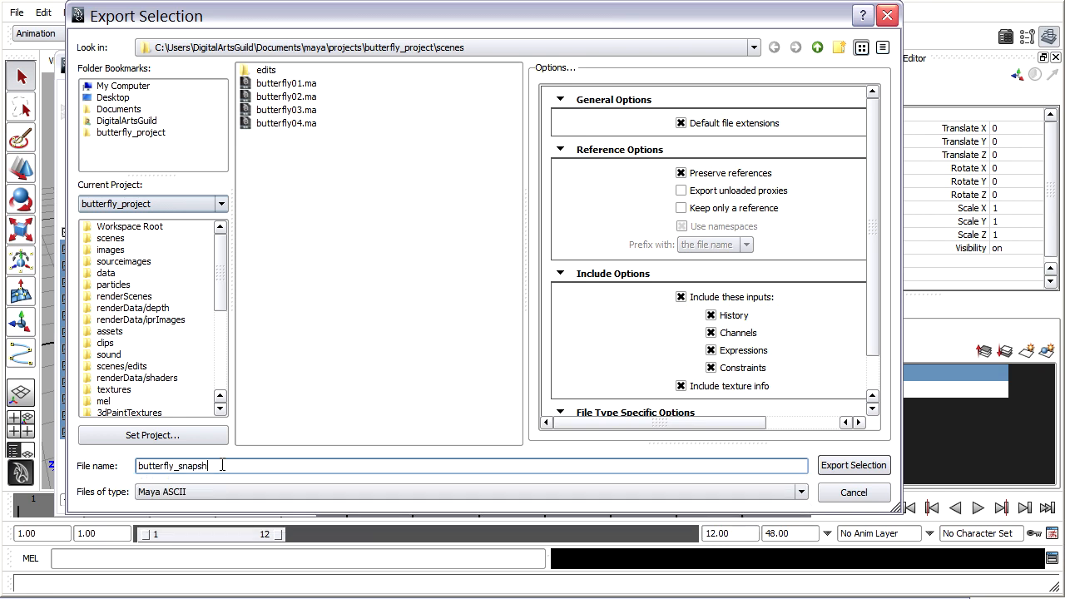
{"action": "type", "text": "ots"}
{"action": "left_click", "coordinate": [854, 465]}
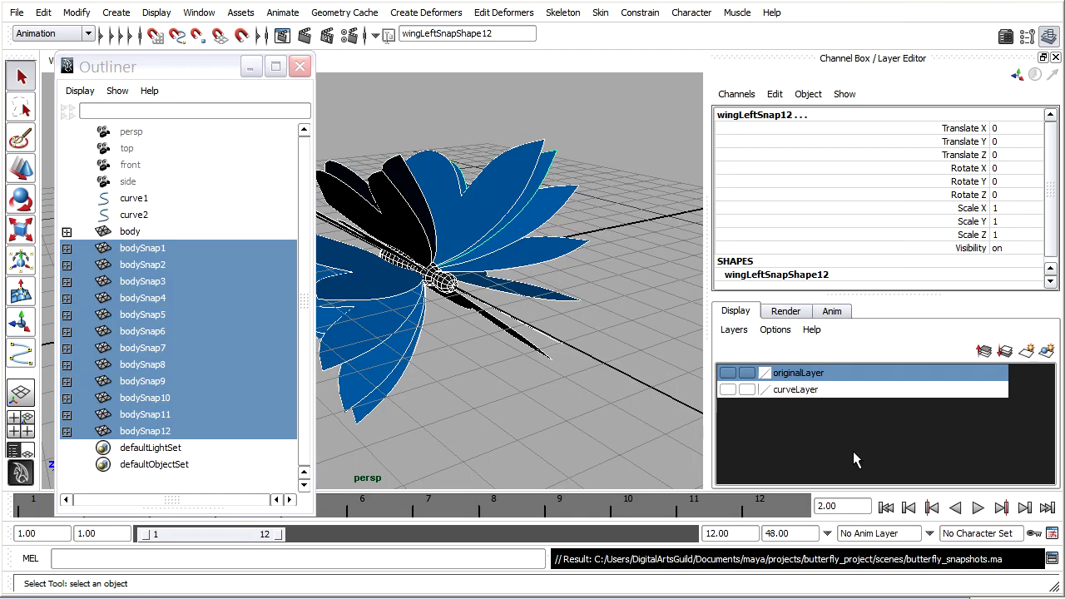
Step: Open butterfly_snapshots.ma, discarding unsaved changes to butterfly04.ma
{"action": "left_click", "coordinate": [17, 12]}
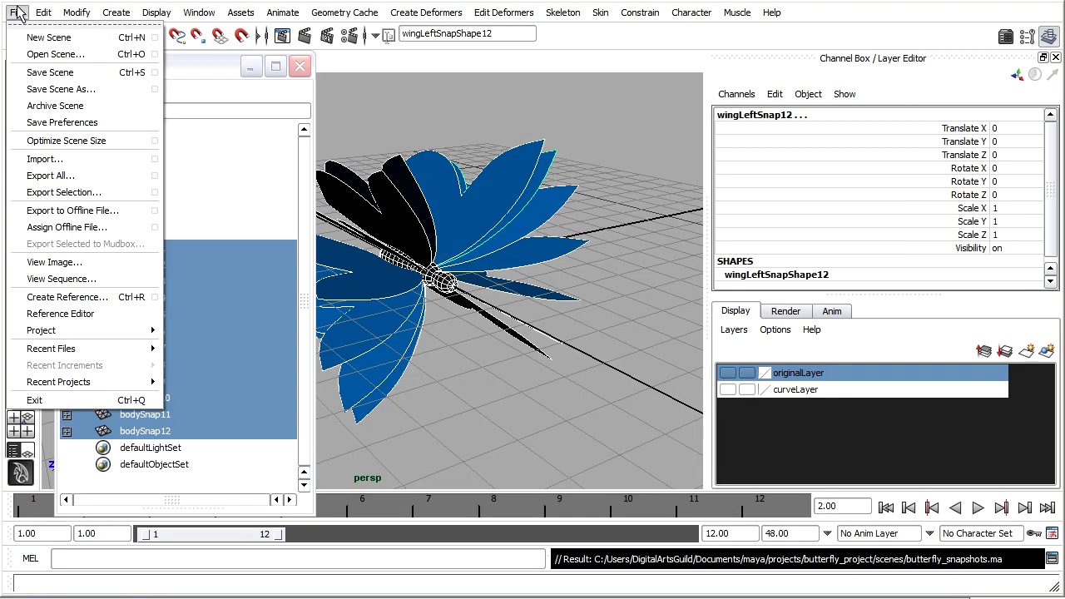
{"action": "left_click", "coordinate": [89, 53]}
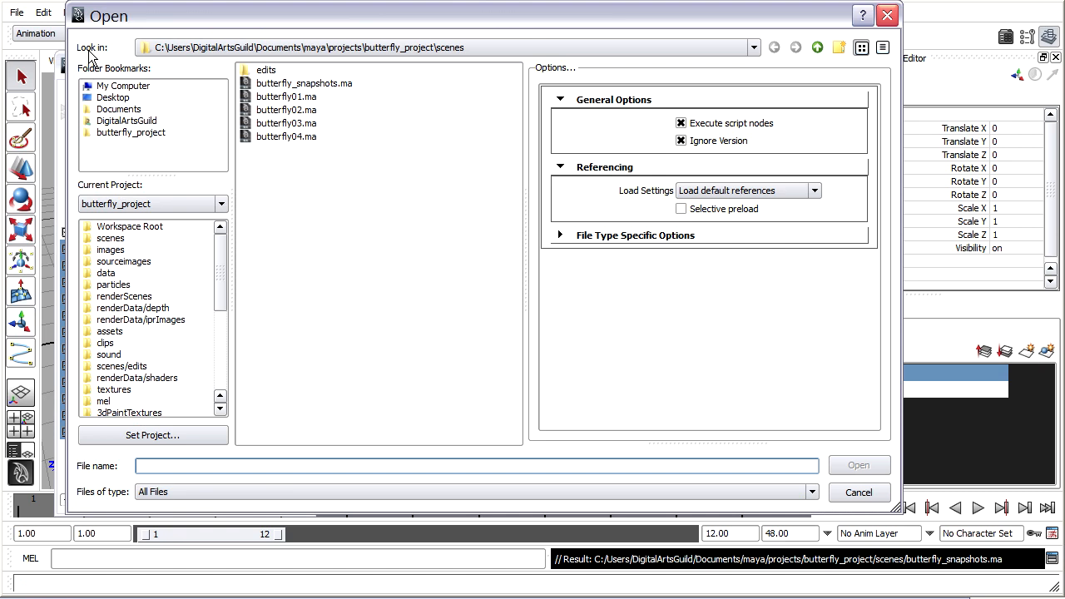
{"action": "left_click", "coordinate": [290, 84]}
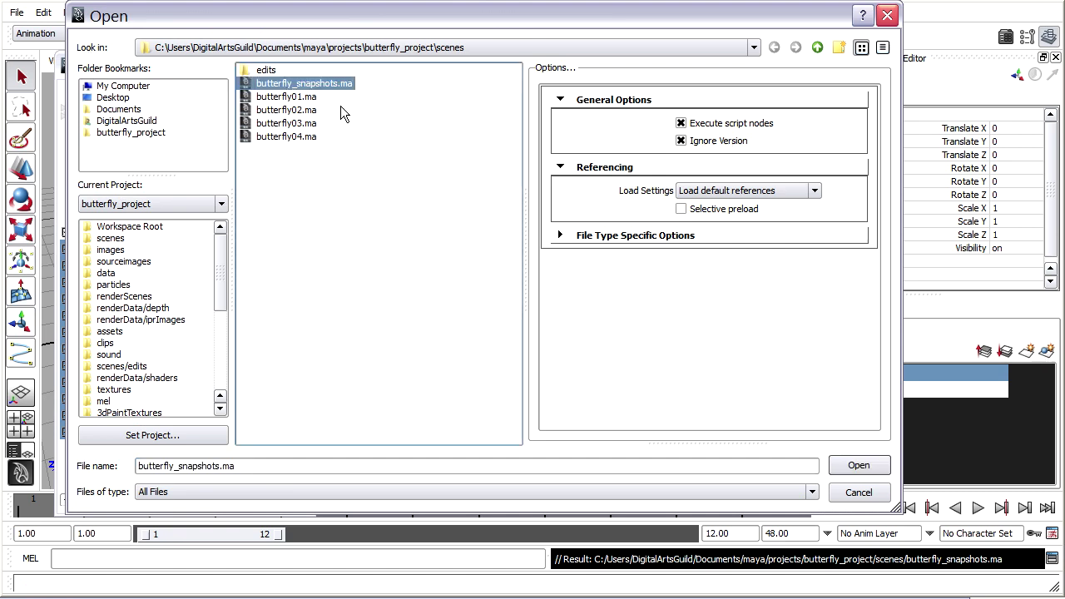
{"action": "left_click", "coordinate": [859, 465]}
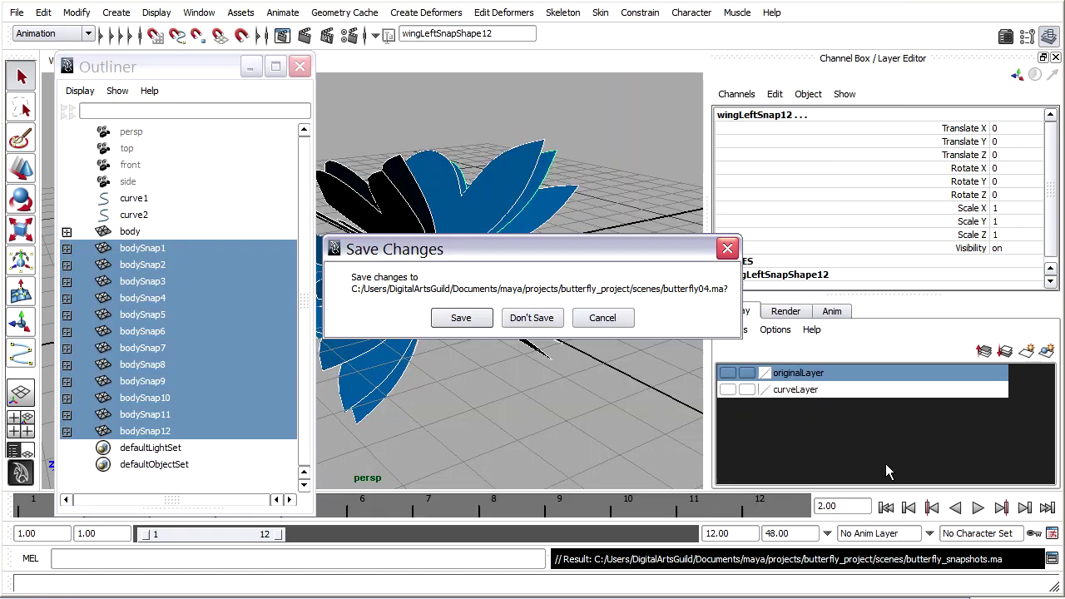
{"action": "left_click", "coordinate": [531, 318]}
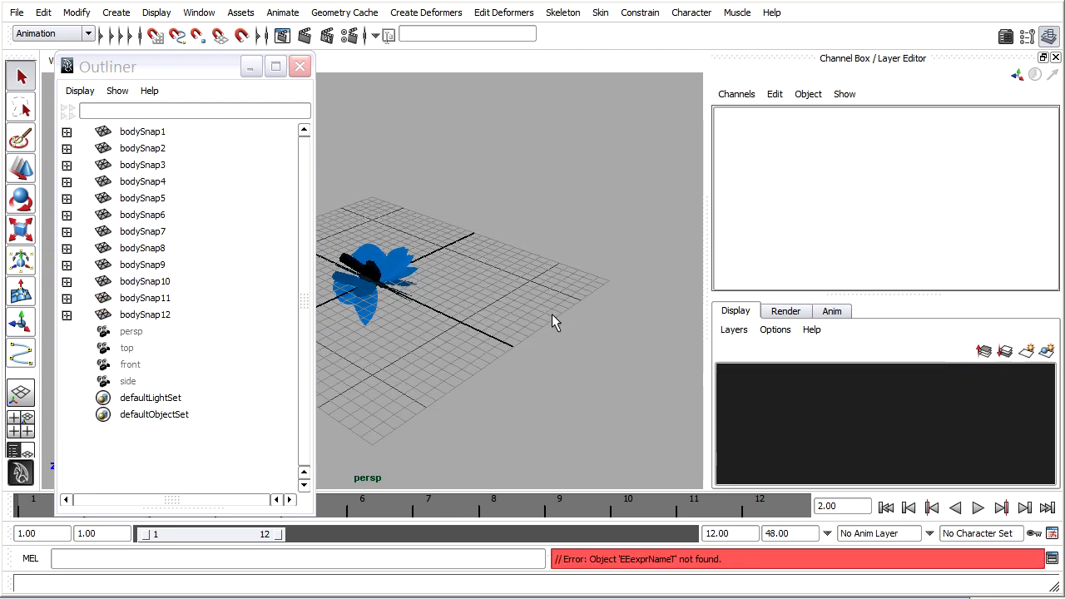
Step: Inspect the reopened snapshots, selecting bodySnap1 through bodySnap6 in the Outliner
{"action": "right_click_drag", "start_coordinate": [551, 314], "coordinate": [523, 302], "text": "alt"}
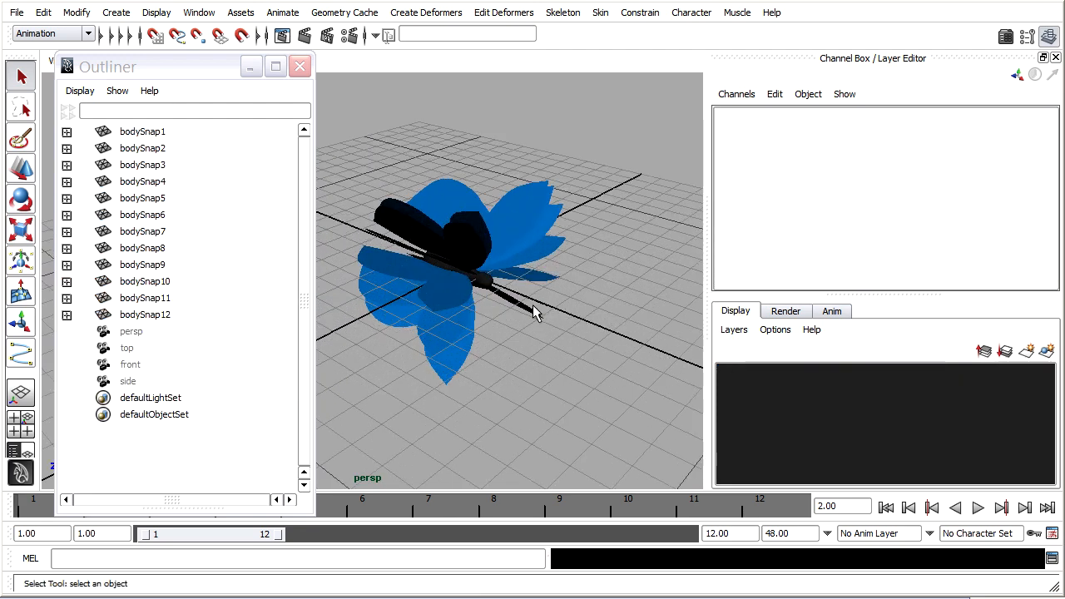
{"action": "mouse_move", "coordinate": [535, 309]}
{"action": "left_mouse_down", "text": "alt"}
{"action": "mouse_move", "coordinate": [545, 298]}
{"action": "mouse_move", "coordinate": [499, 287]}
{"action": "left_mouse_up", "text": "alt"}
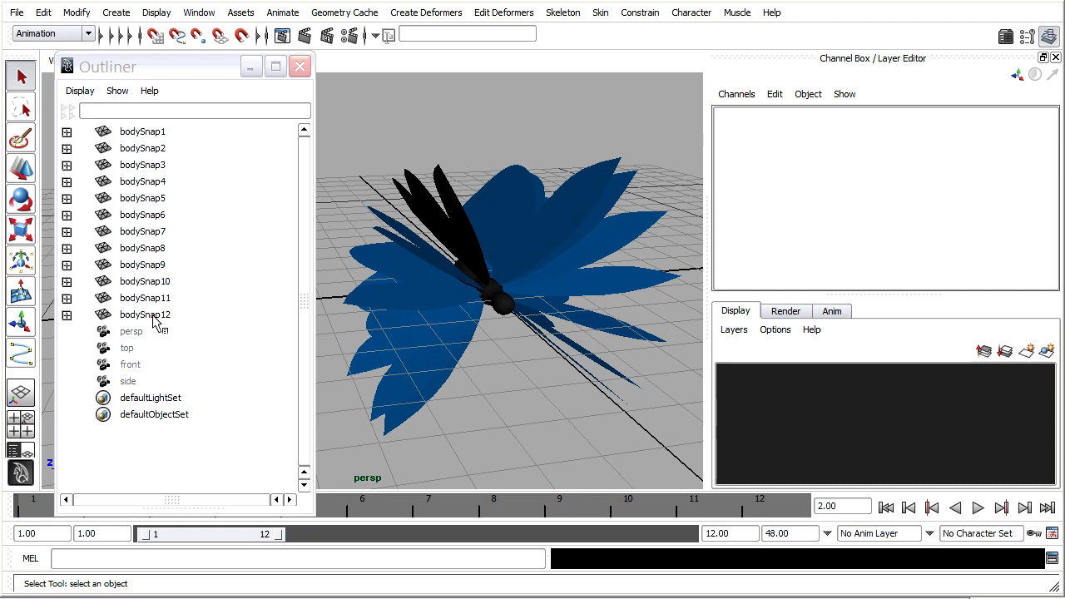
{"action": "left_click_drag", "start_coordinate": [466, 283], "coordinate": [431, 297], "text": "alt"}
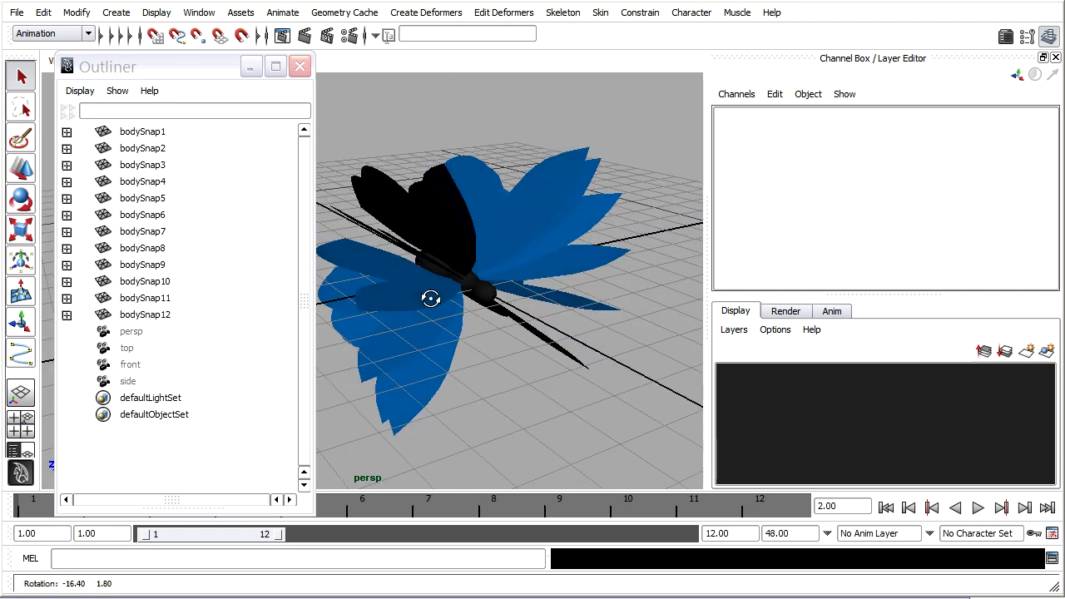
{"action": "left_click", "coordinate": [143, 131]}
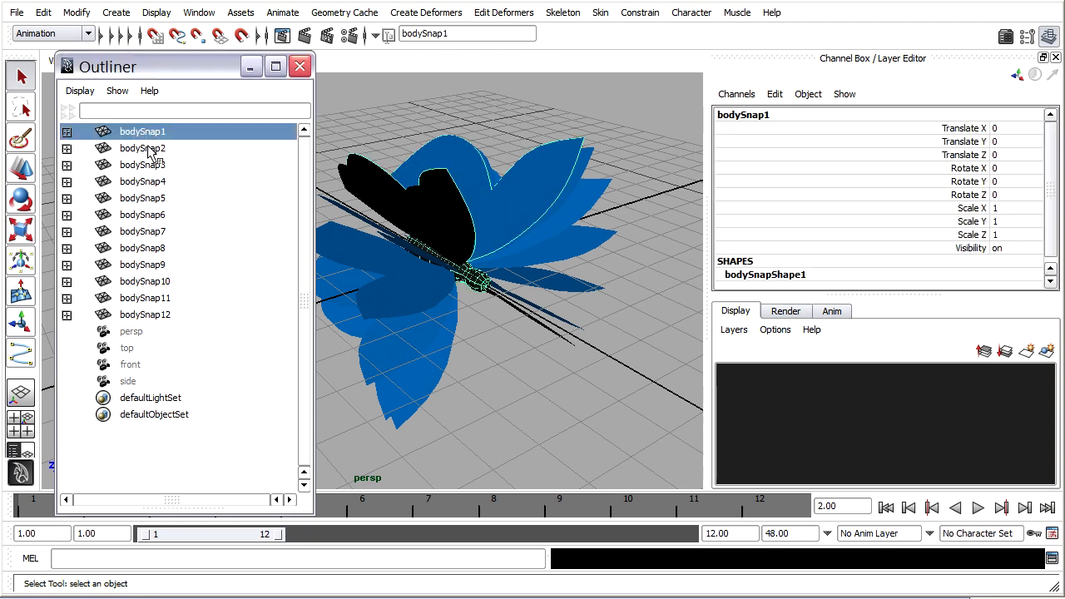
{"action": "left_click", "coordinate": [143, 164]}
{"action": "left_click", "coordinate": [142, 199]}
{"action": "left_click", "coordinate": [143, 215]}
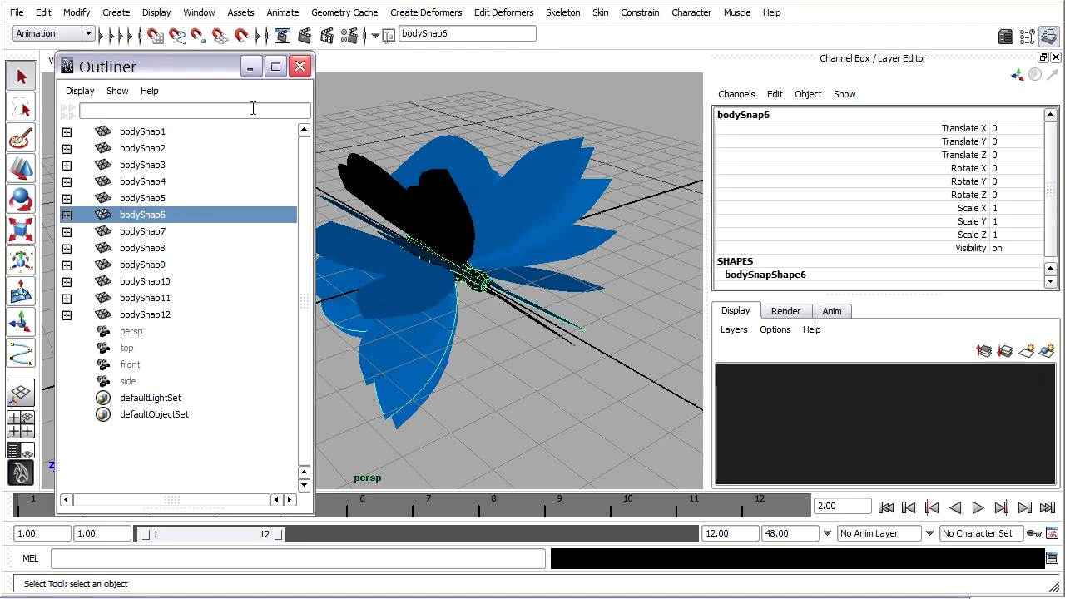
Step: Close the Outliner and orbit the view around the snapshot butterfly
{"action": "left_click", "coordinate": [300, 66]}
{"action": "middle_click_drag", "start_coordinate": [423, 354], "coordinate": [447, 358], "text": "alt"}
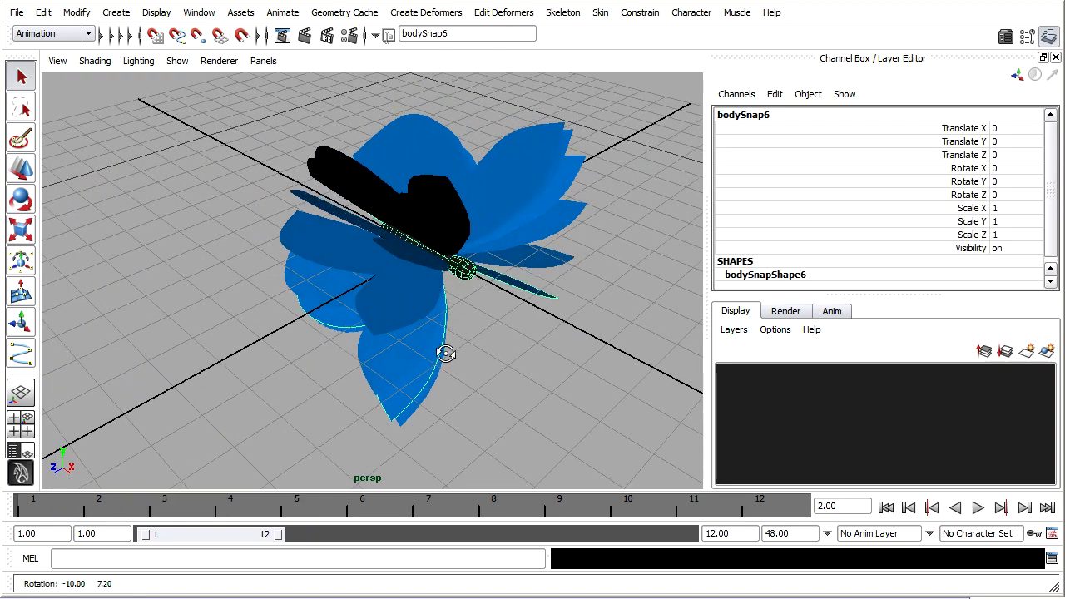
{"action": "left_click_drag", "start_coordinate": [571, 347], "coordinate": [601, 231], "text": "alt"}
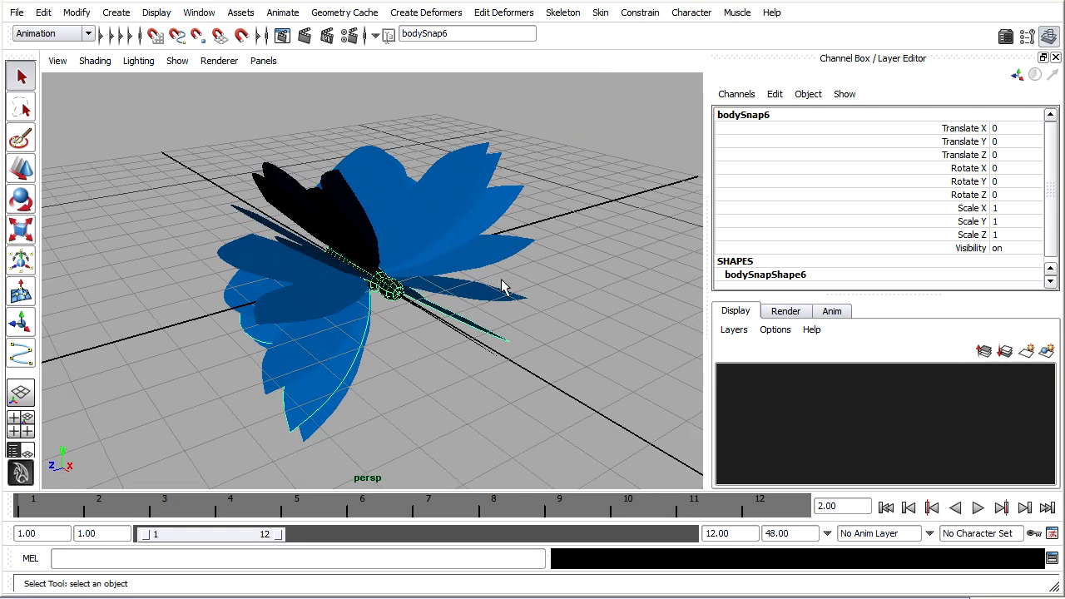